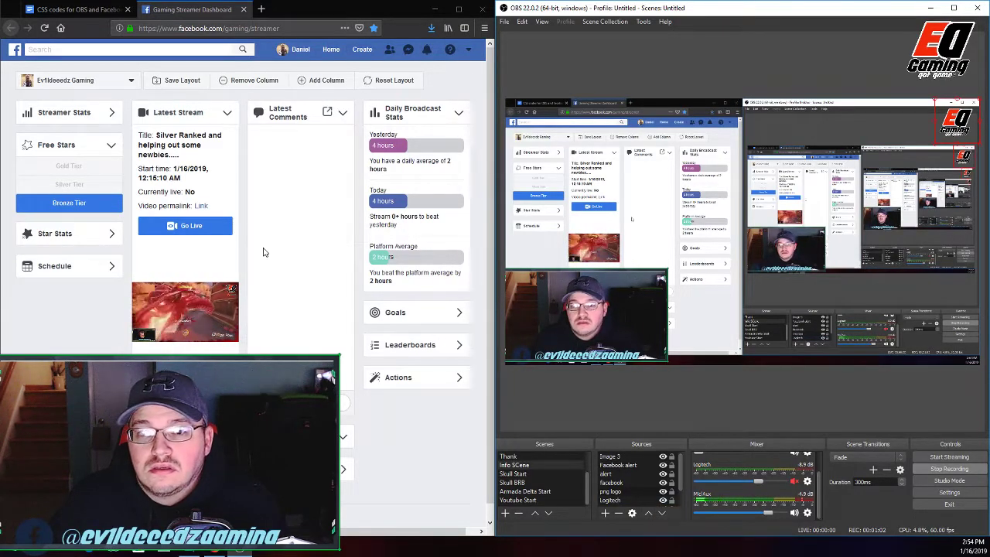
In the Gaming Streamer Dashboard's alert filters, disable Supporters, Shares and Clips, keeping Stars enabled.
click(59, 9)
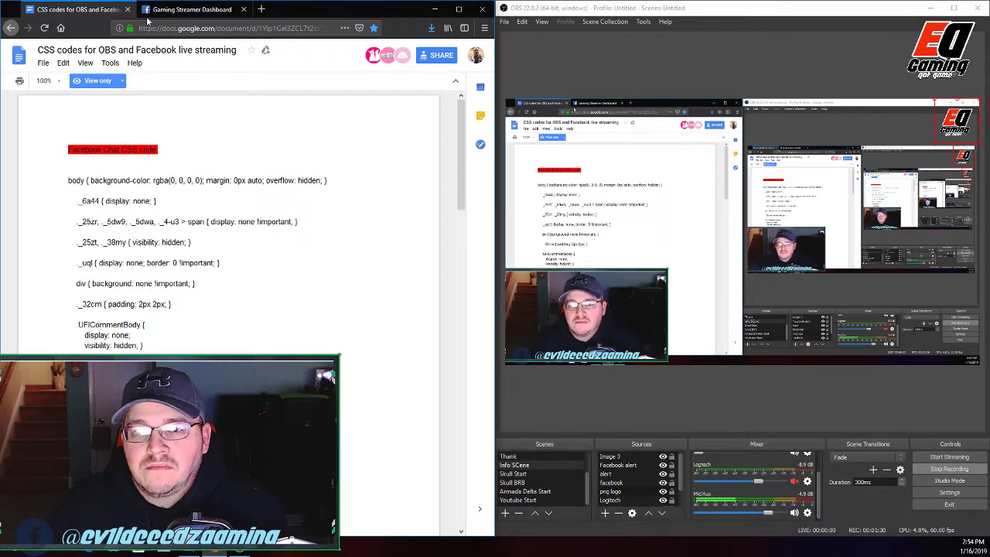
click(190, 9)
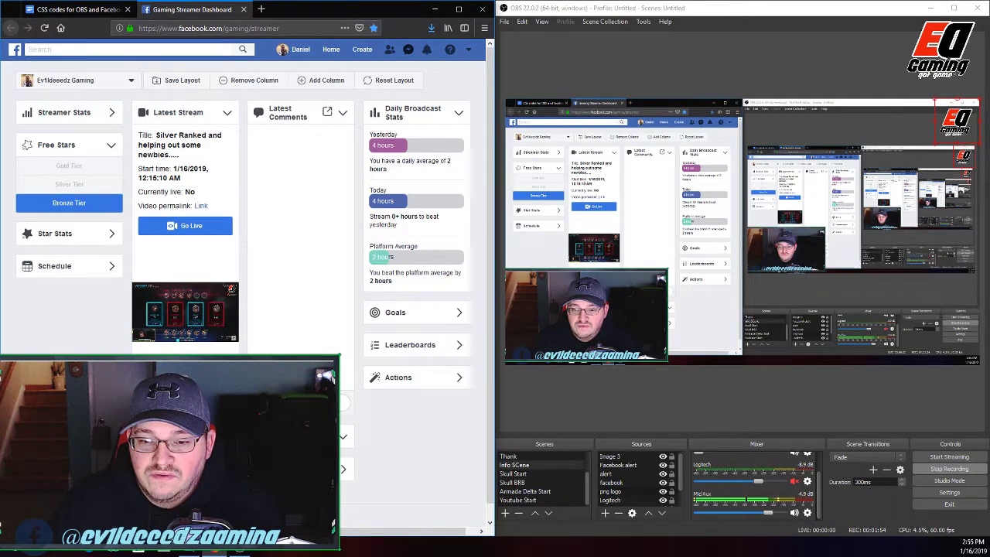
click(211, 379)
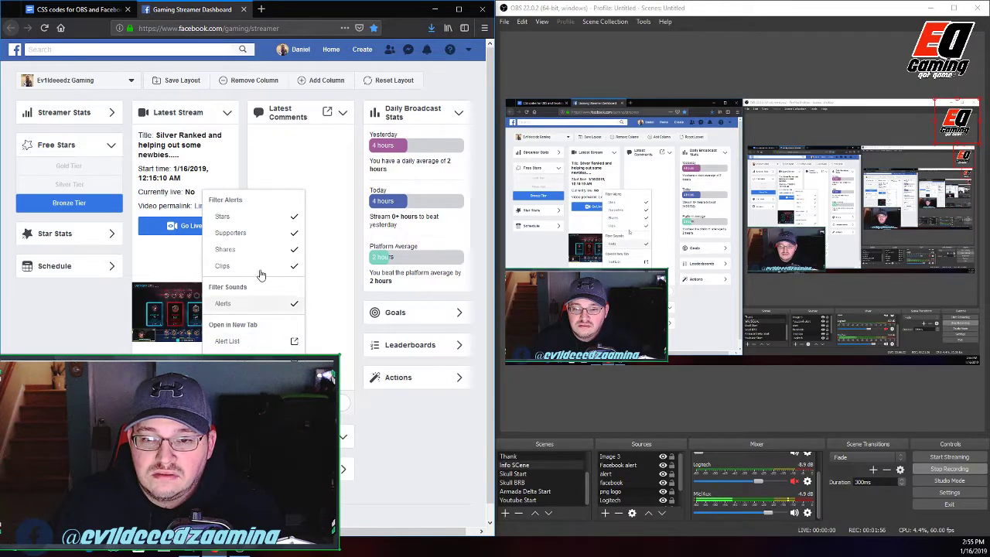
click(294, 234)
click(256, 352)
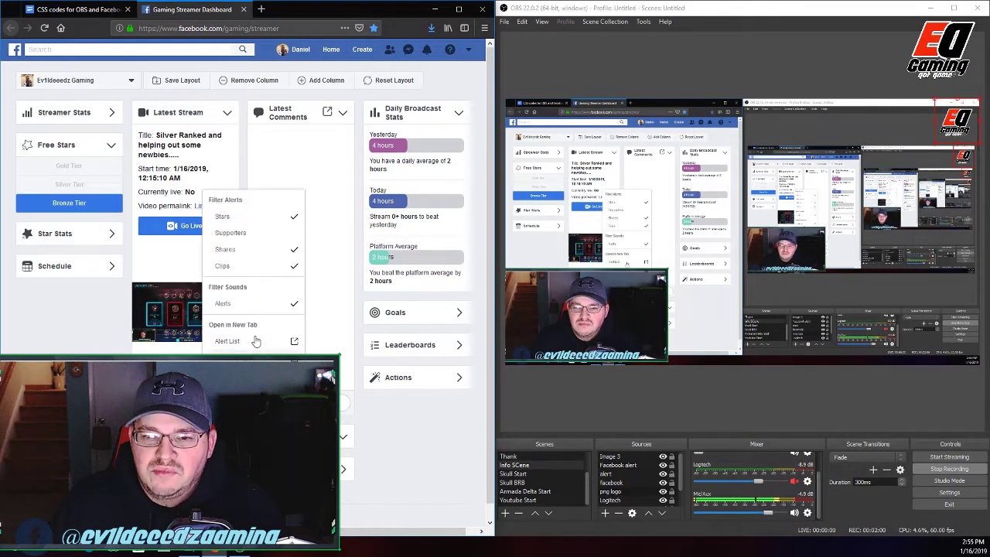
click(289, 260)
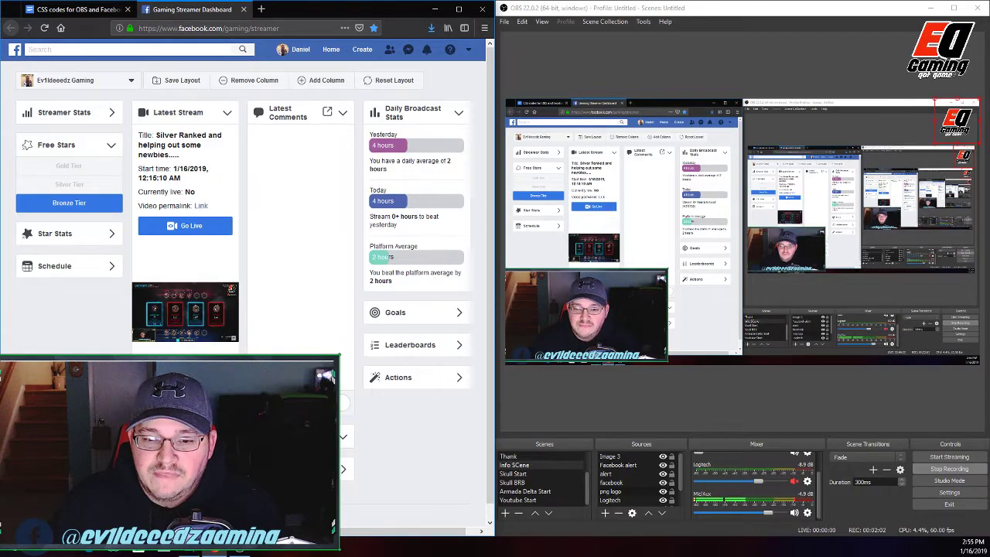
click(212, 377)
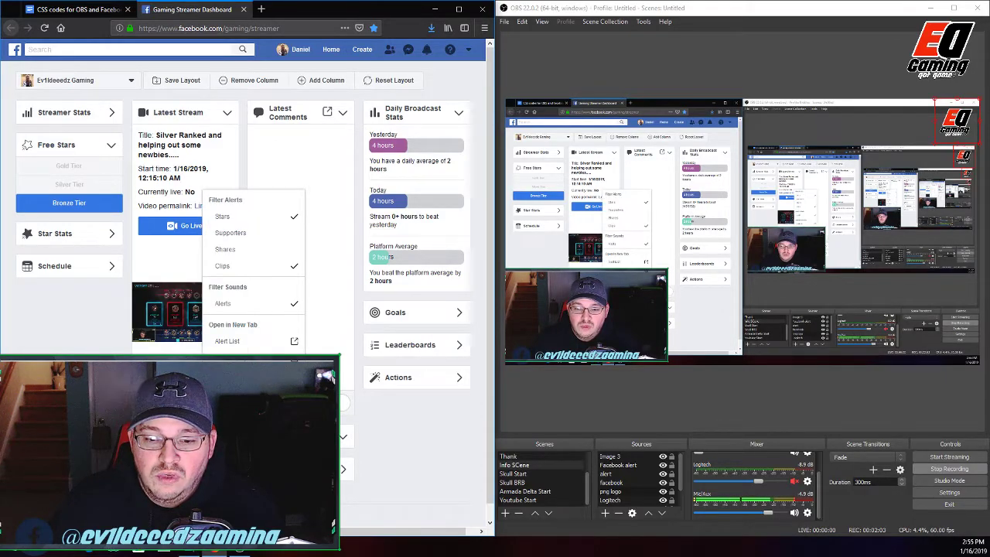
click(295, 266)
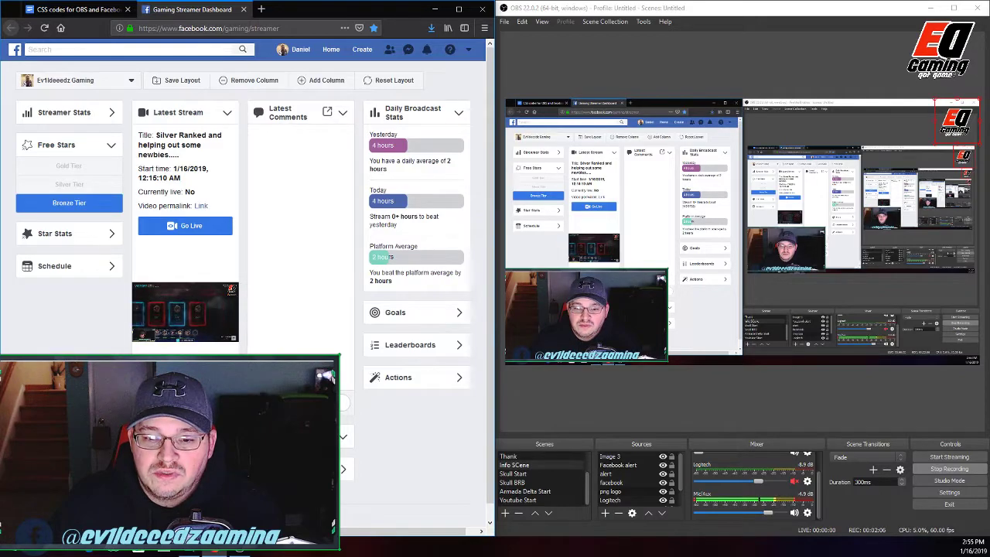
Open the Alert List in a new tab and copy its full web address.
click(213, 377)
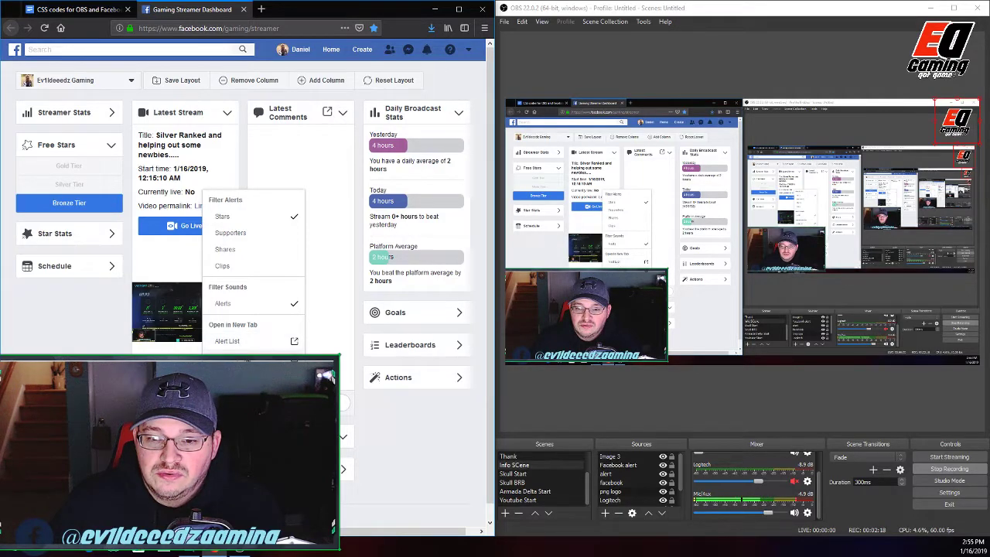
click(228, 341)
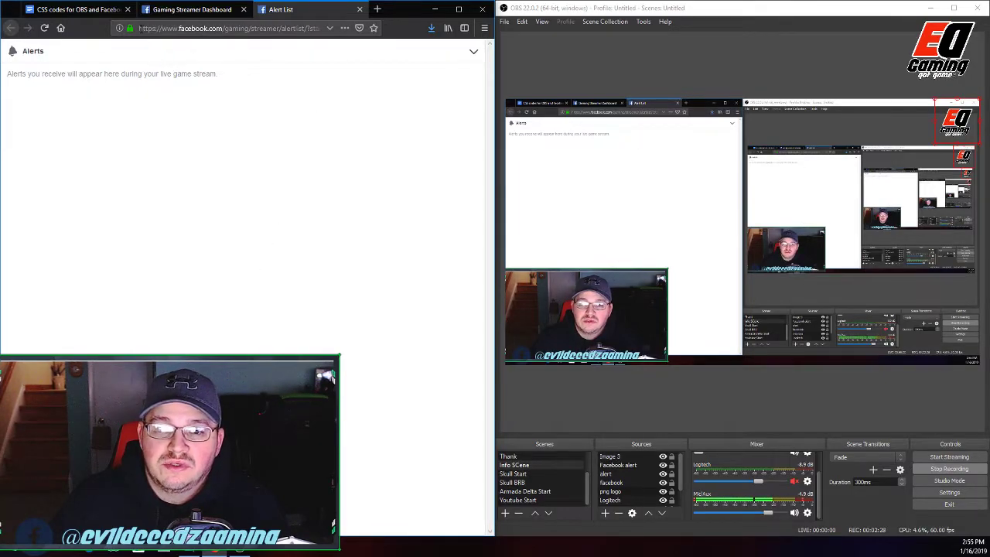
drag(138, 28, 322, 27)
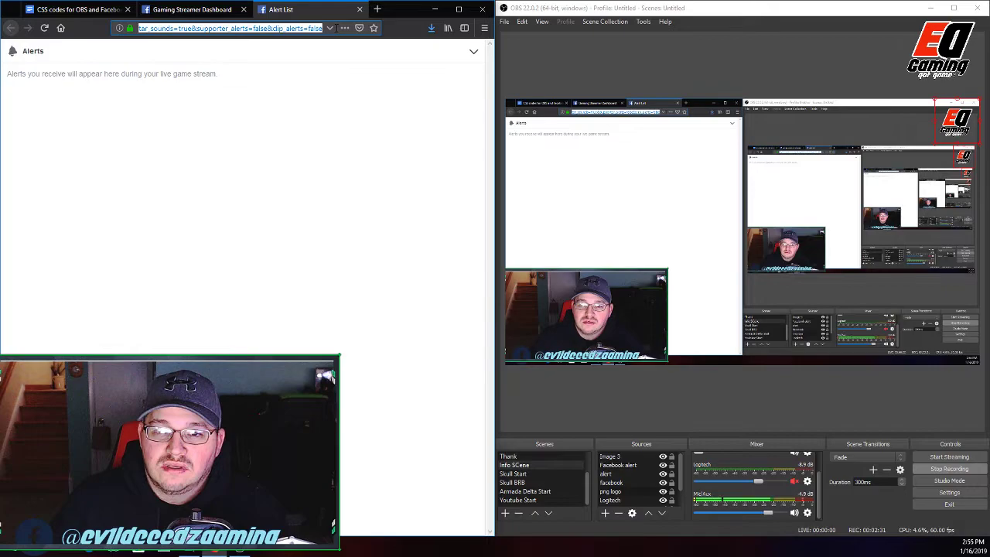
right_click(288, 29)
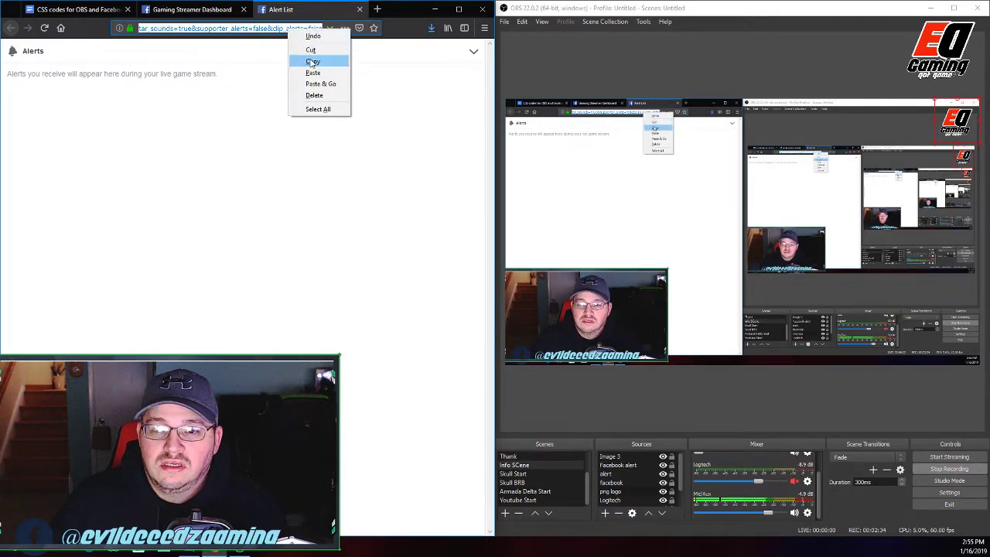
click(311, 62)
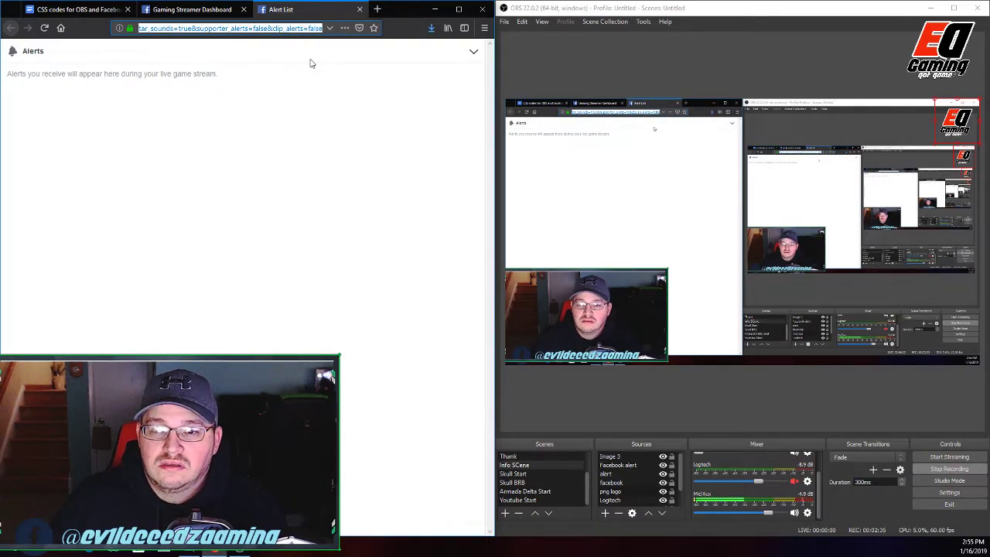
Switch to OBS and add a new Browser source named "Star keeper" to the Info SCene scene.
click(195, 11)
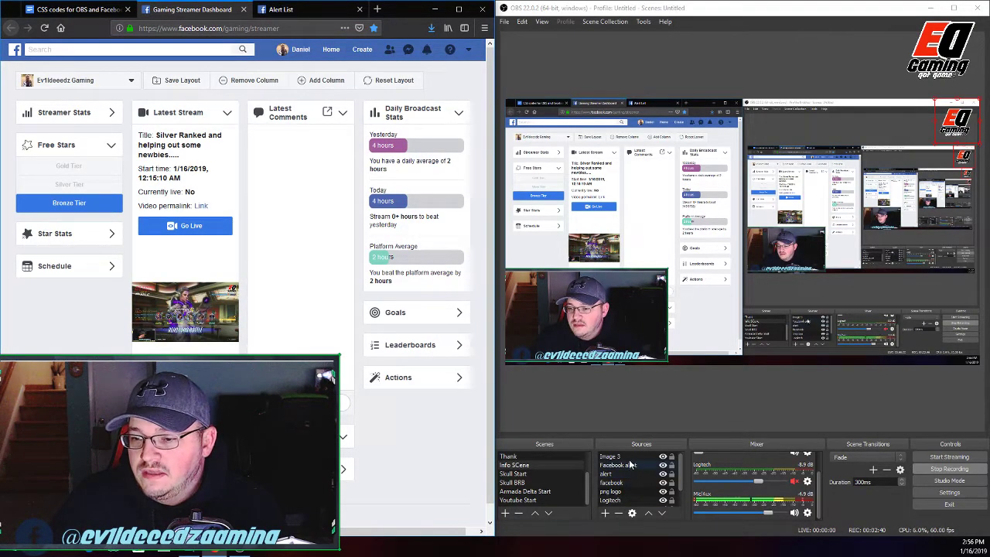
click(610, 513)
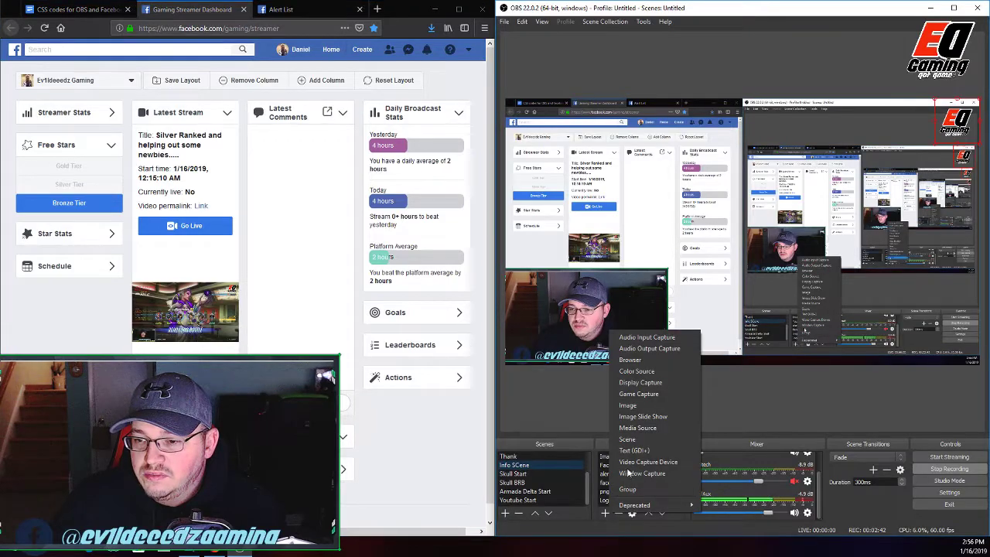
click(633, 360)
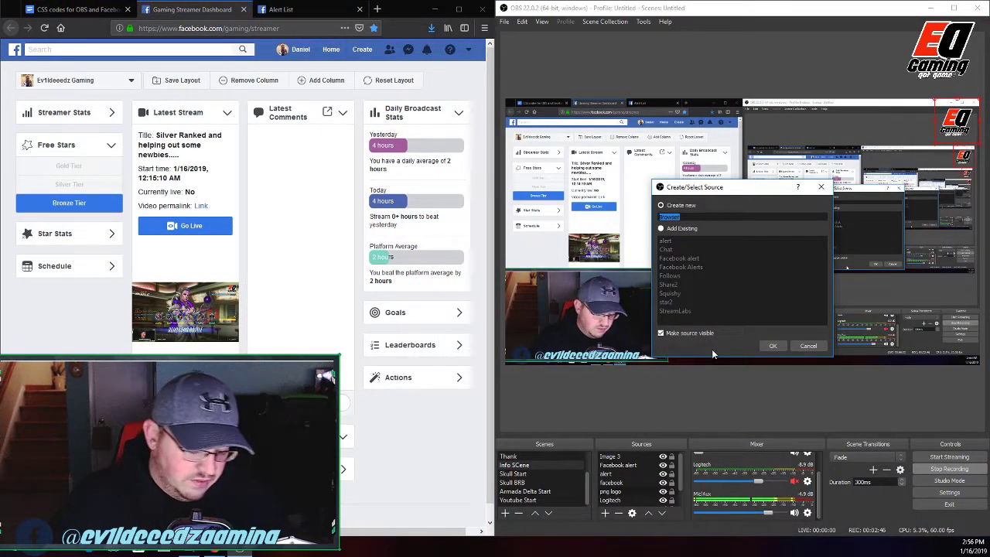
text(S)
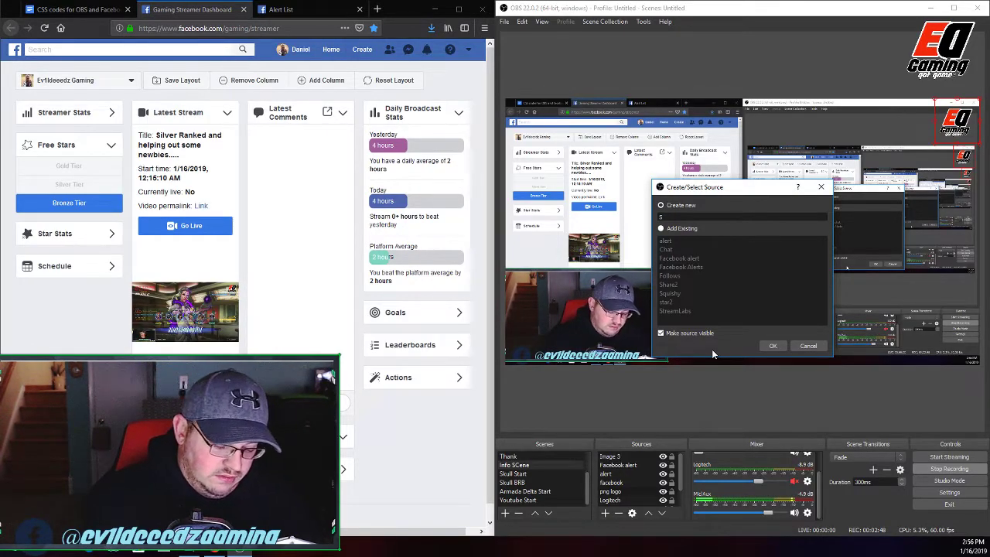
text(tar)
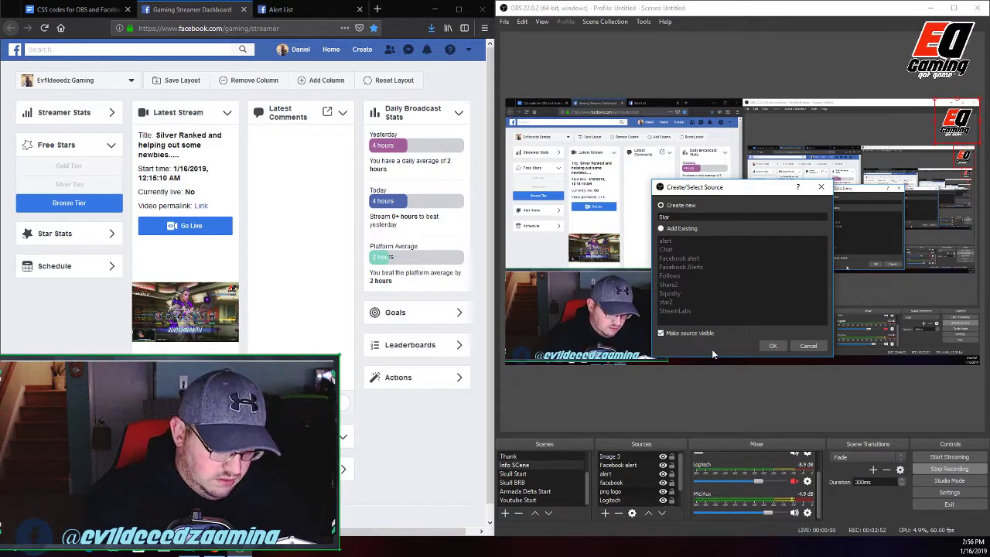
text( kee)
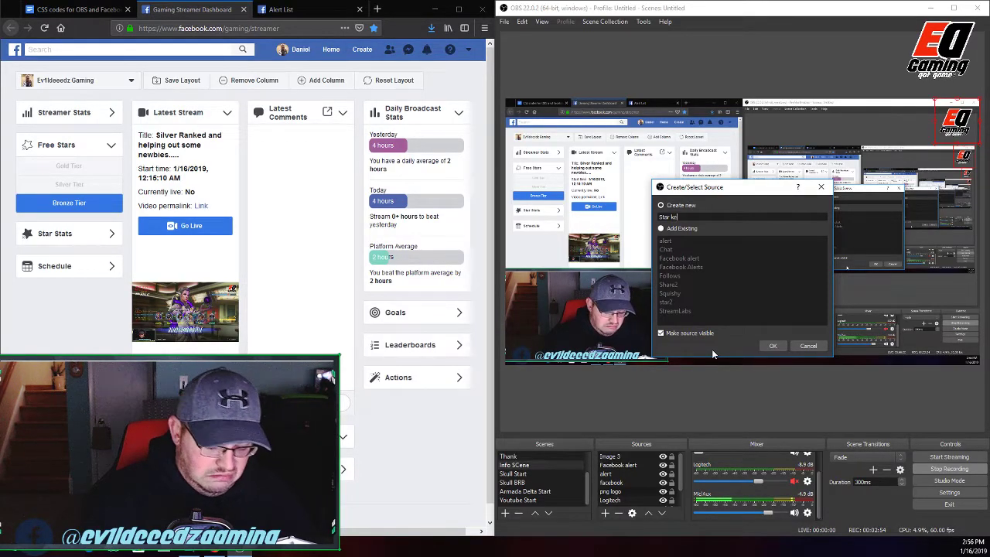
text(per)
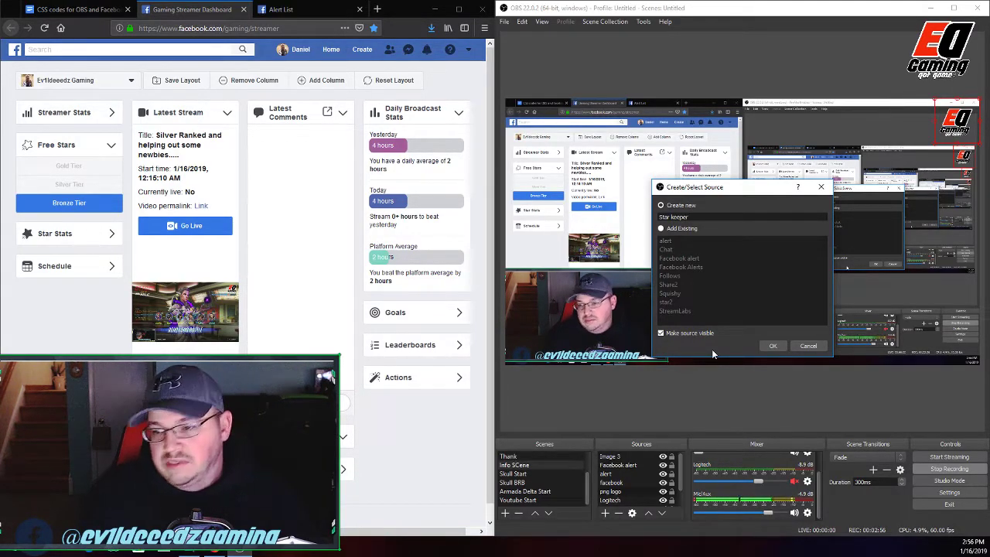
click(773, 346)
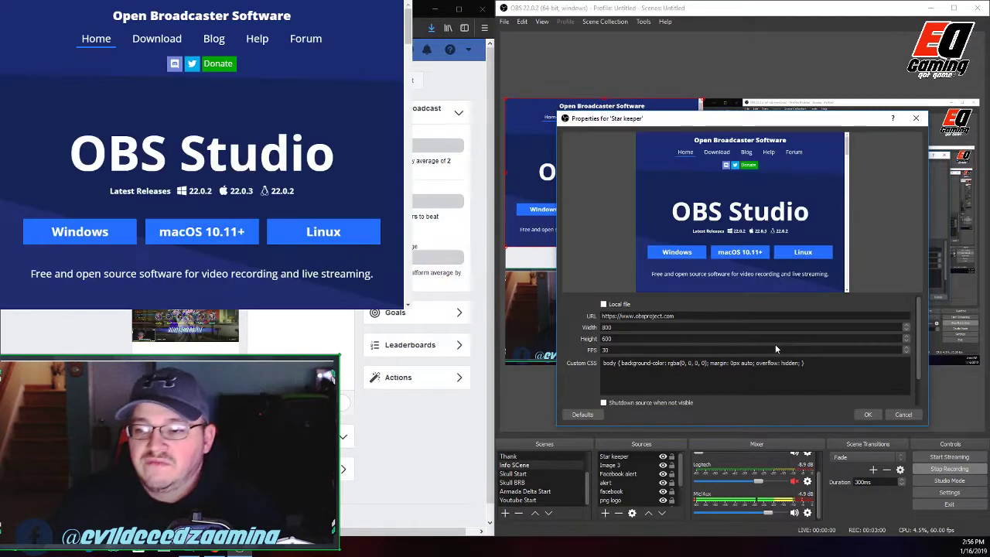
Replace the Star keeper source's URL with the copied alert list address and clear its default custom CSS.
drag(675, 316, 592, 318)
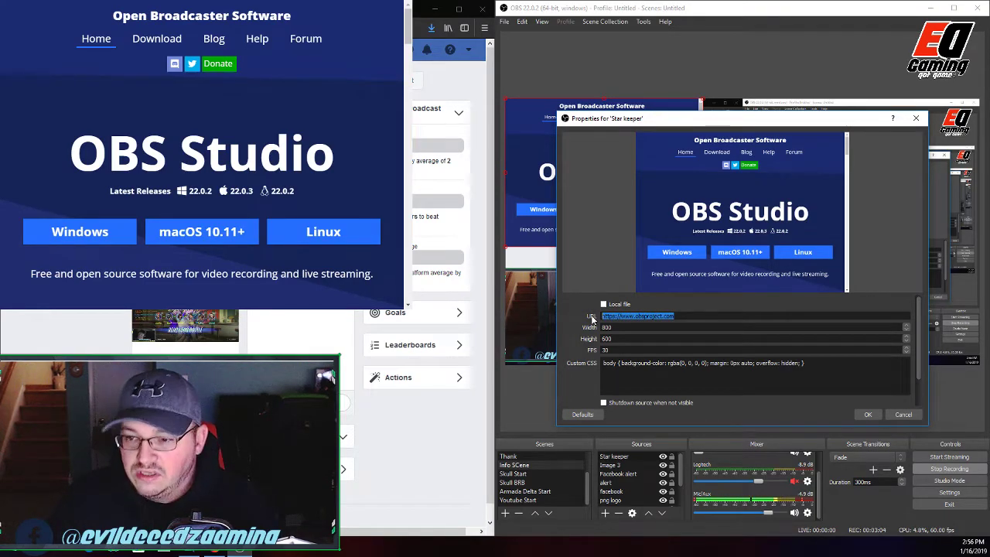
key(BackSpace)
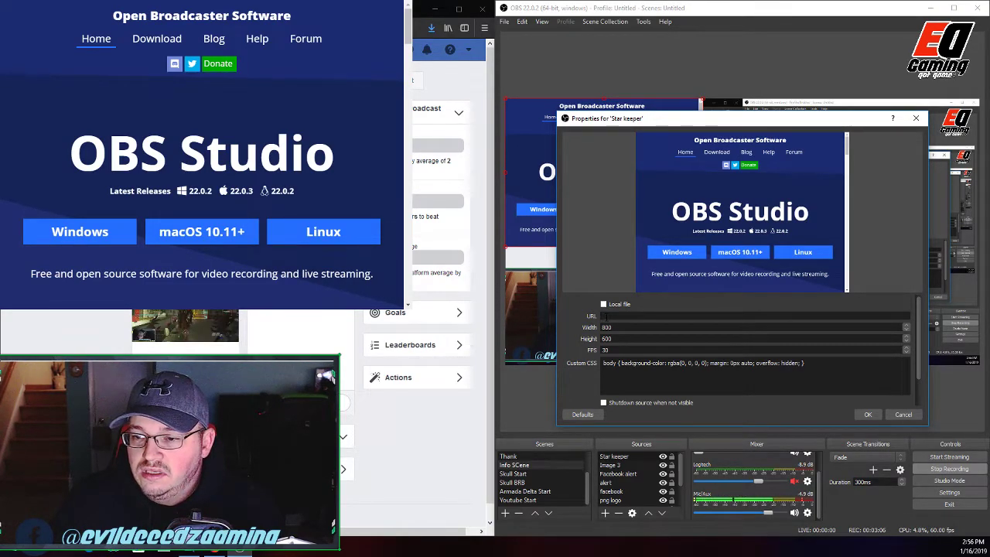
right_click(604, 315)
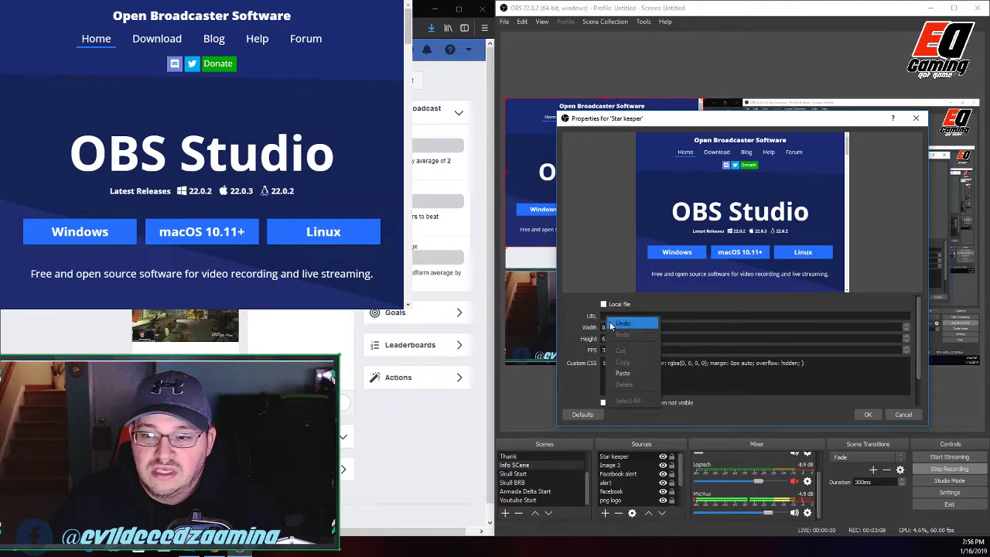
click(623, 373)
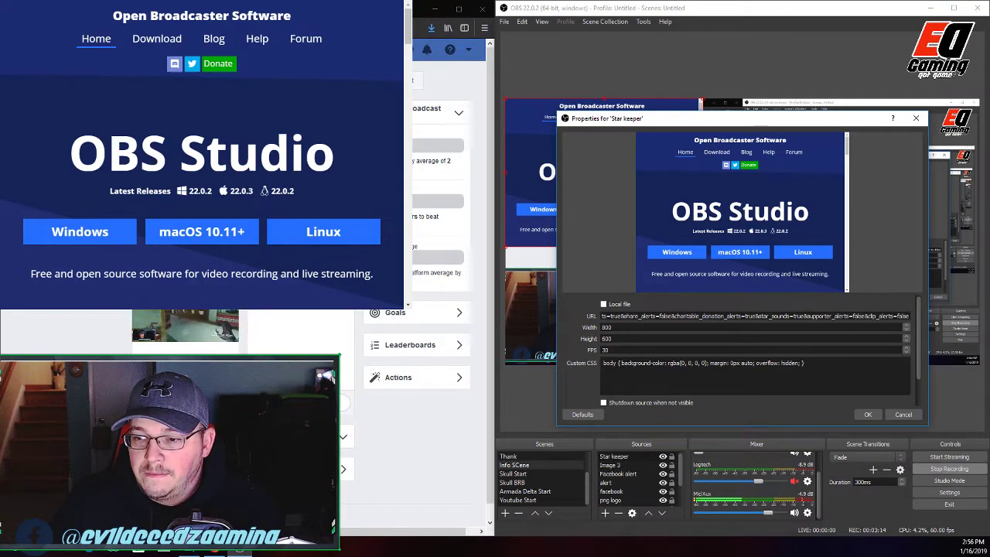
drag(604, 364, 730, 365)
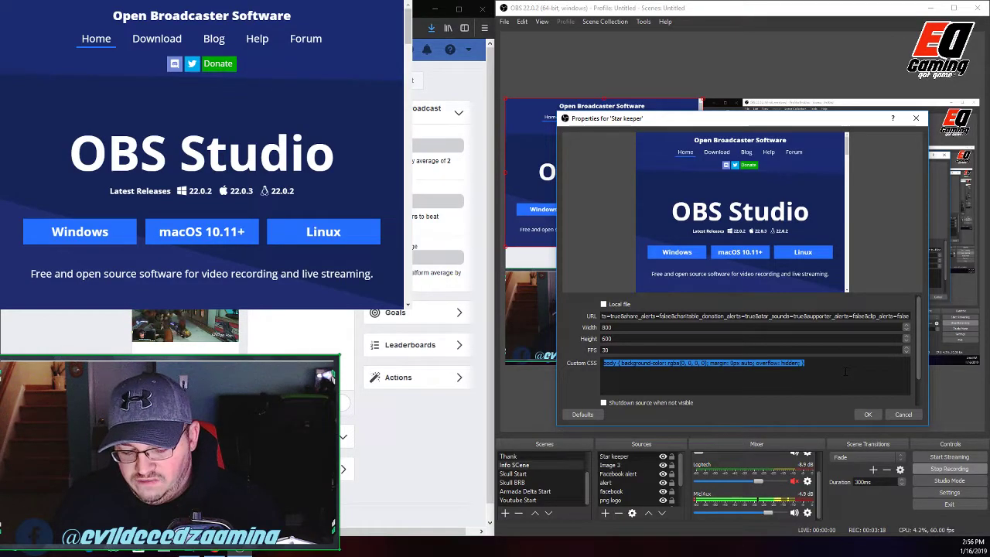
key(Delete)
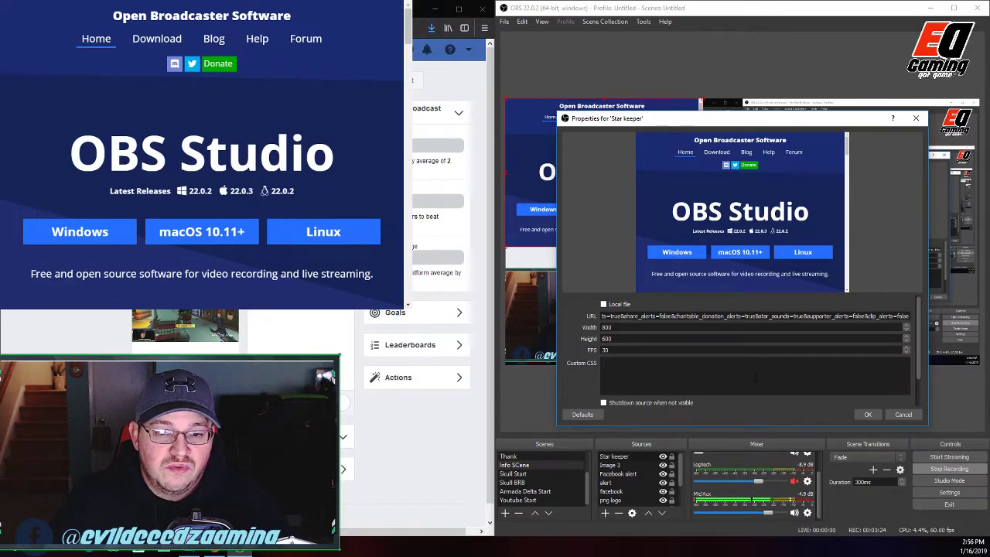
Copy the CSS code from further down the "CSS codes for OBS and Facebook live streaming" document into Star keeper's custom CSS and save the properties.
drag(738, 120, 864, 231)
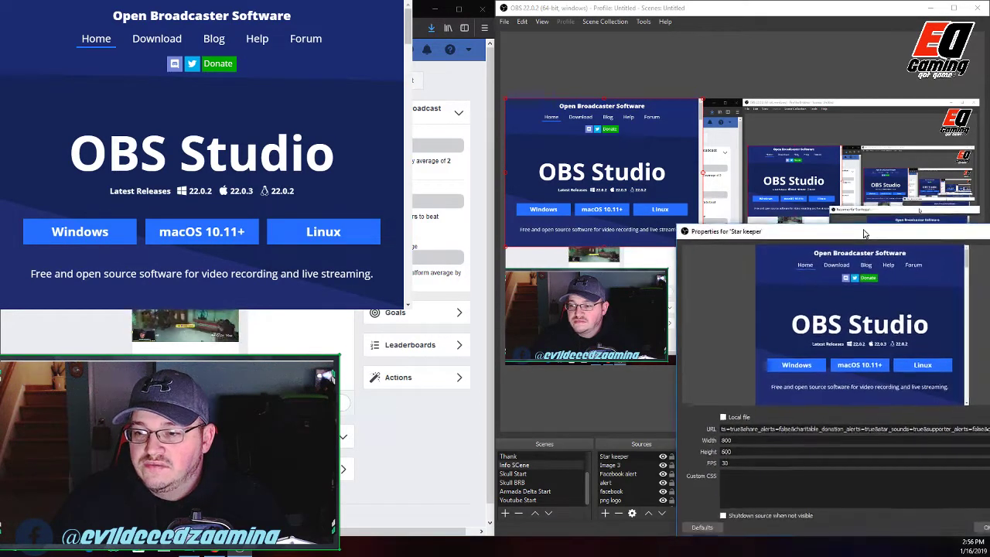
click(232, 10)
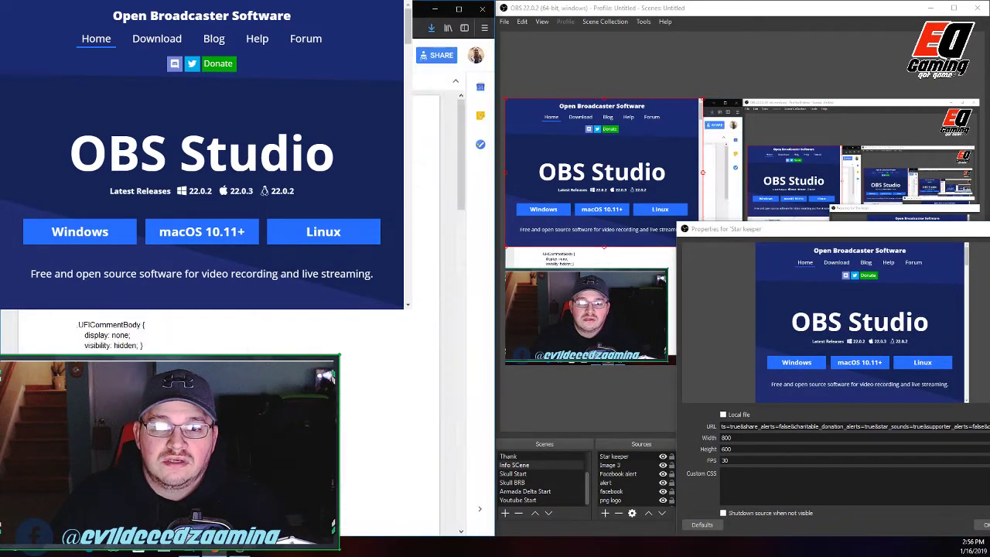
scroll(217, 332, down, 5)
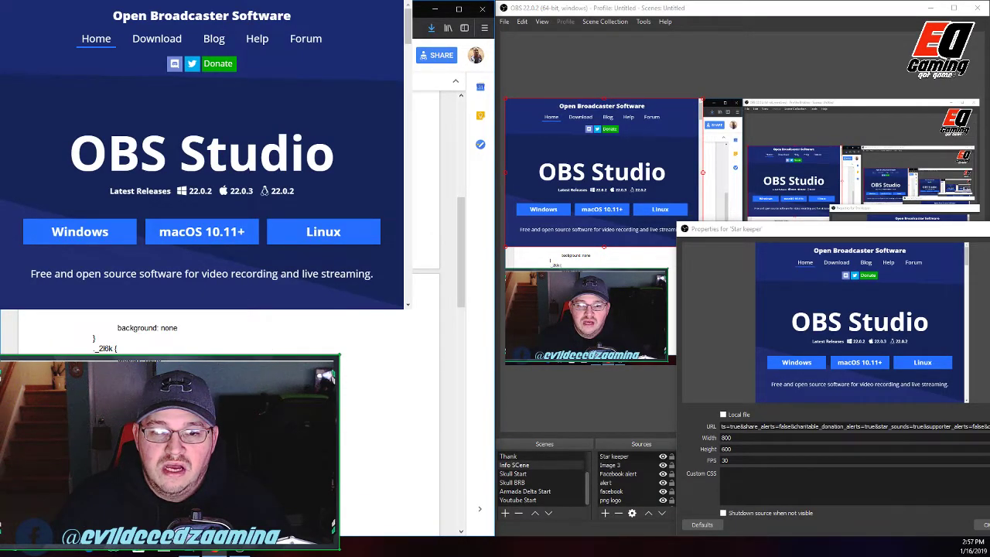
drag(139, 221, 216, 534)
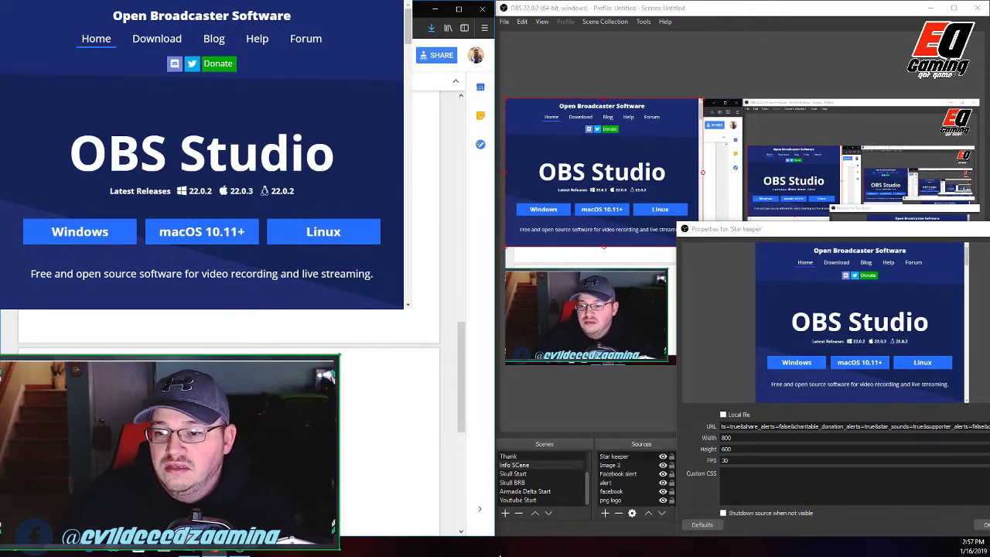
drag(727, 229, 123, 54)
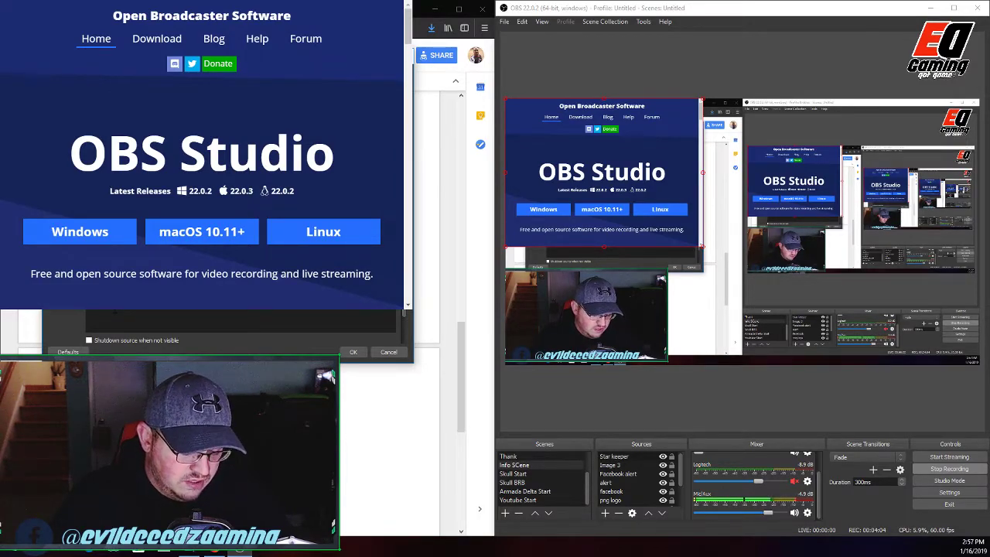
key(ctrl+v)
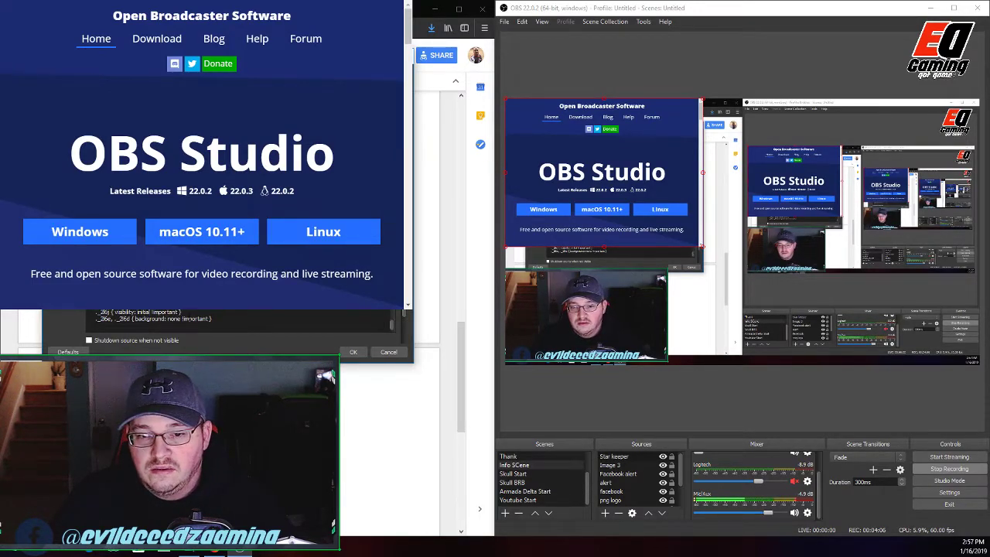
scroll(266, 316, up, 5)
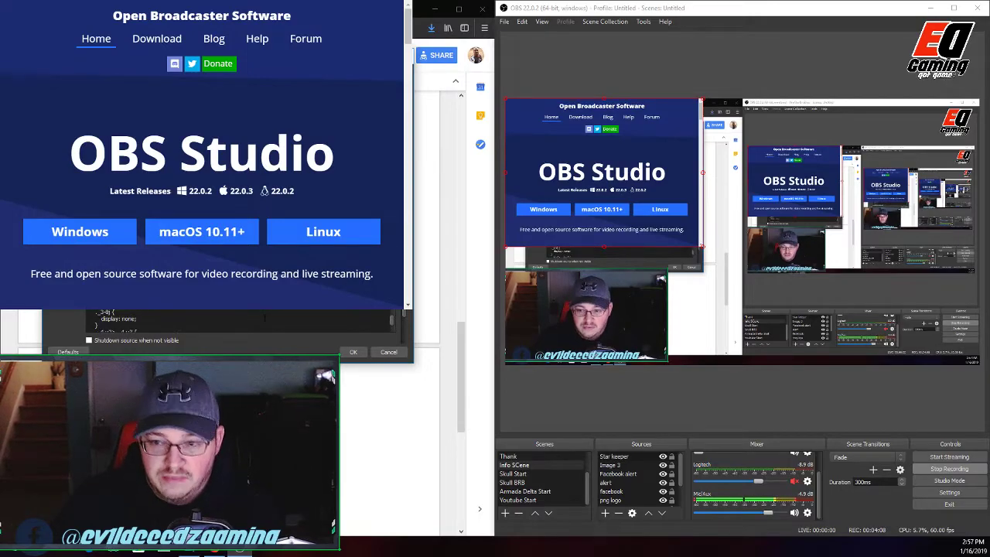
scroll(272, 322, up, 2)
scroll(274, 327, down, 3)
scroll(274, 328, down, 5)
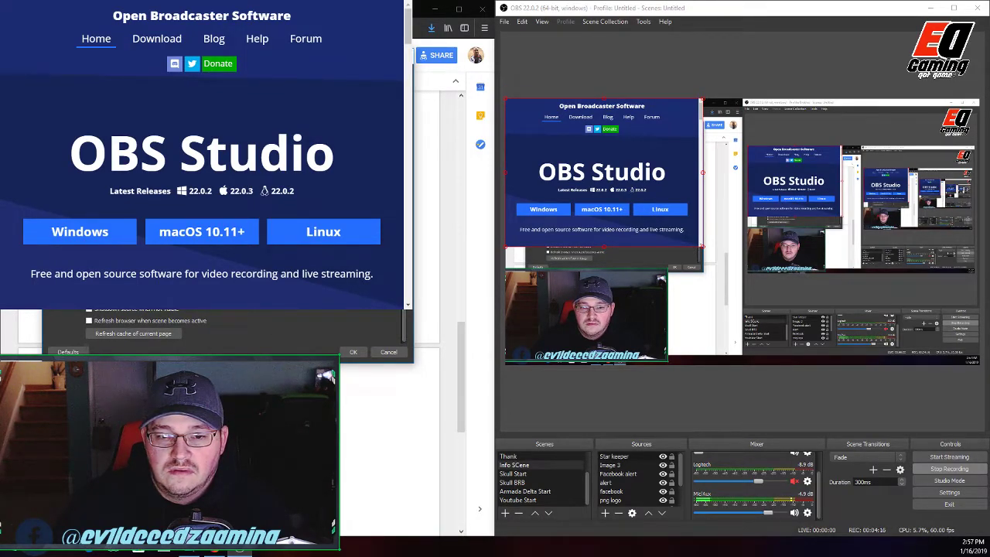
click(351, 354)
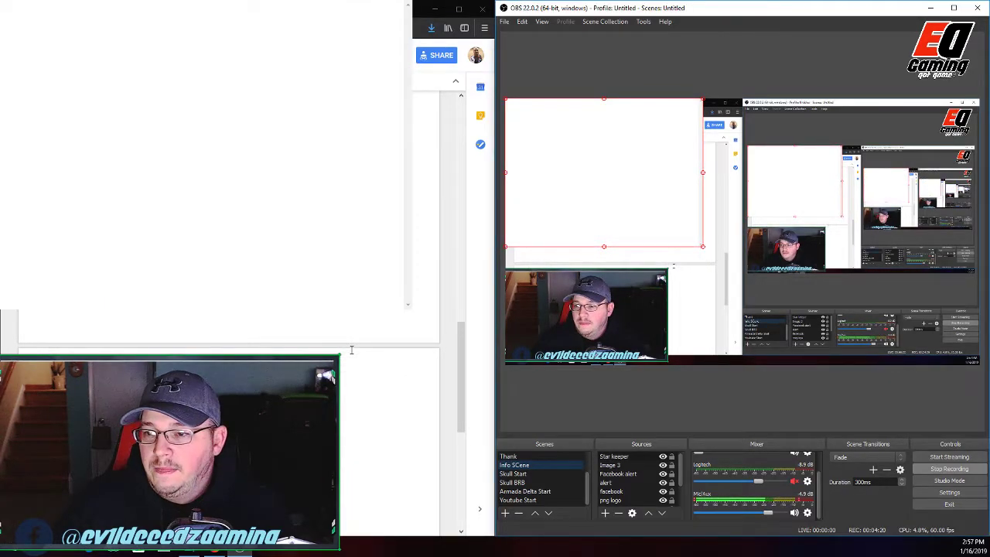
Resize and crop the Star keeper source into a narrow strip and place it beside the webcam in the preview.
drag(702, 250, 656, 195)
drag(564, 153, 737, 306)
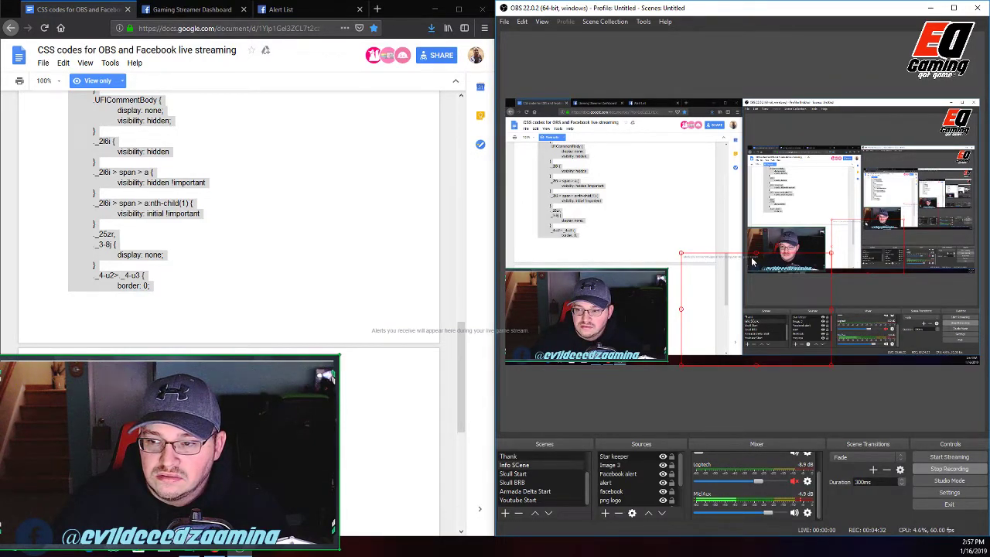
drag(756, 363, 735, 447)
drag(759, 332, 637, 303)
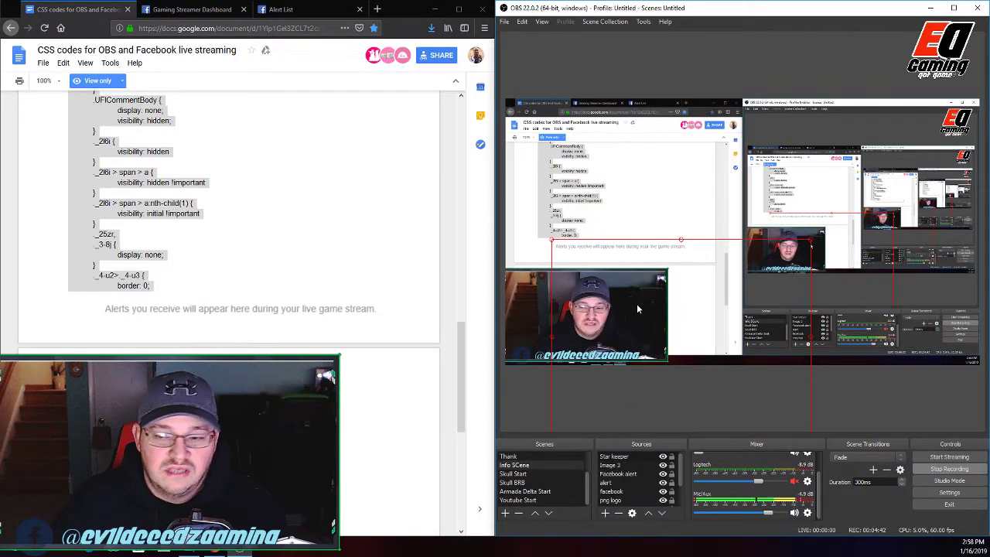
drag(637, 304, 758, 239)
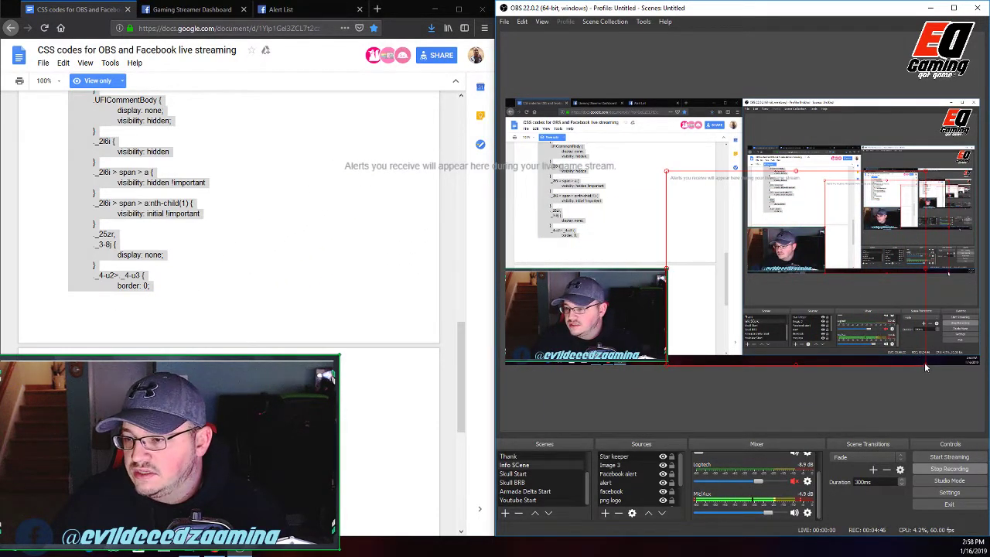
drag(796, 173, 800, 279)
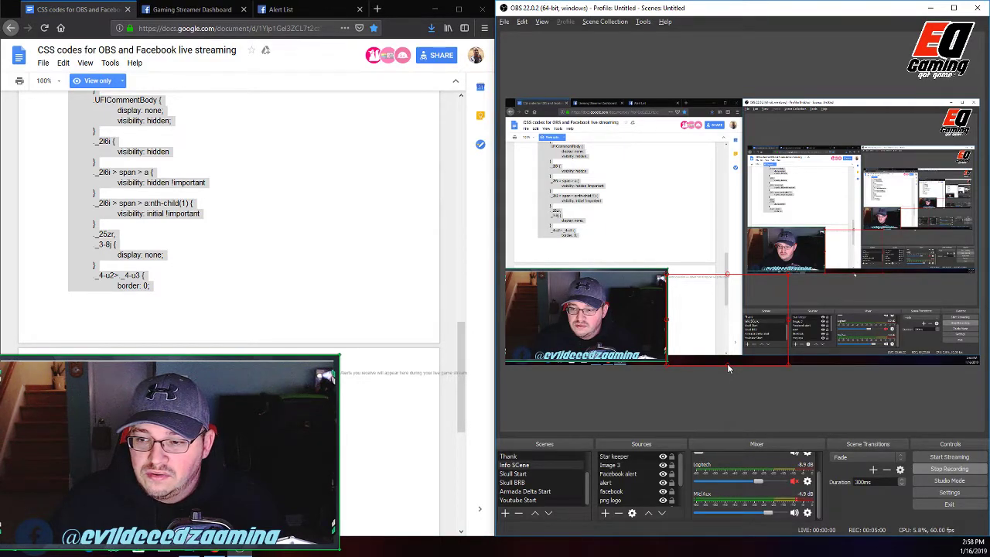
drag(727, 364, 741, 305)
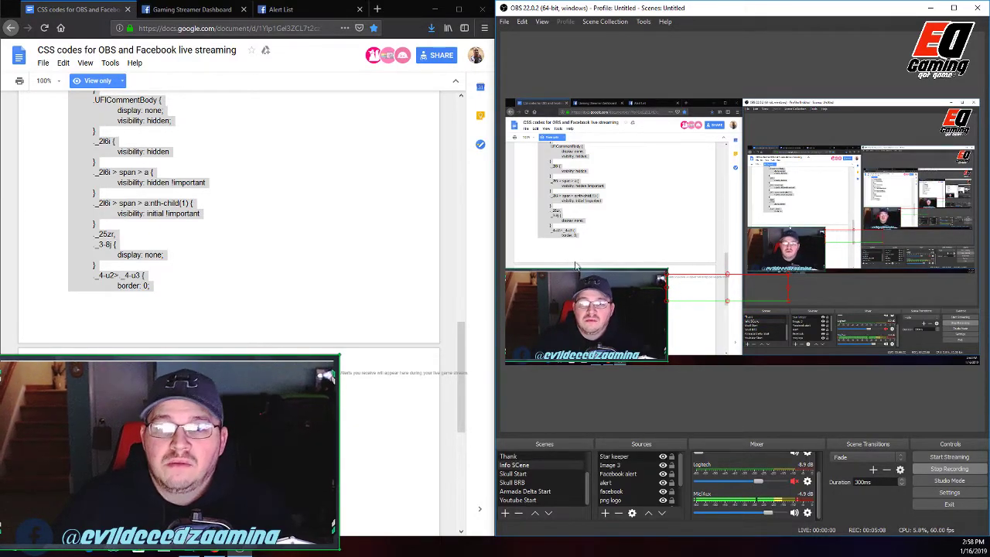
Send repeated test star alerts from the Gaming Streamer Dashboard to check how they display in the scene.
click(193, 9)
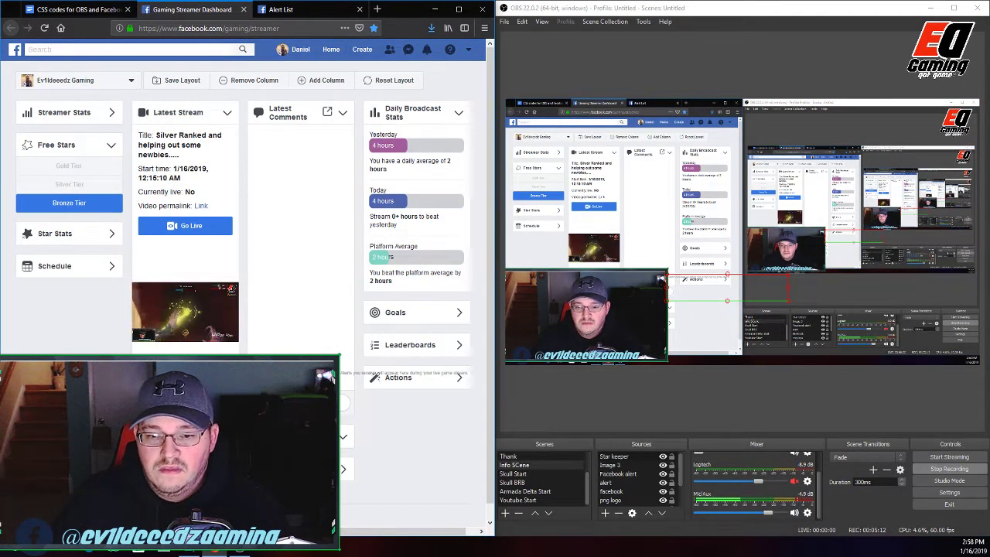
click(211, 379)
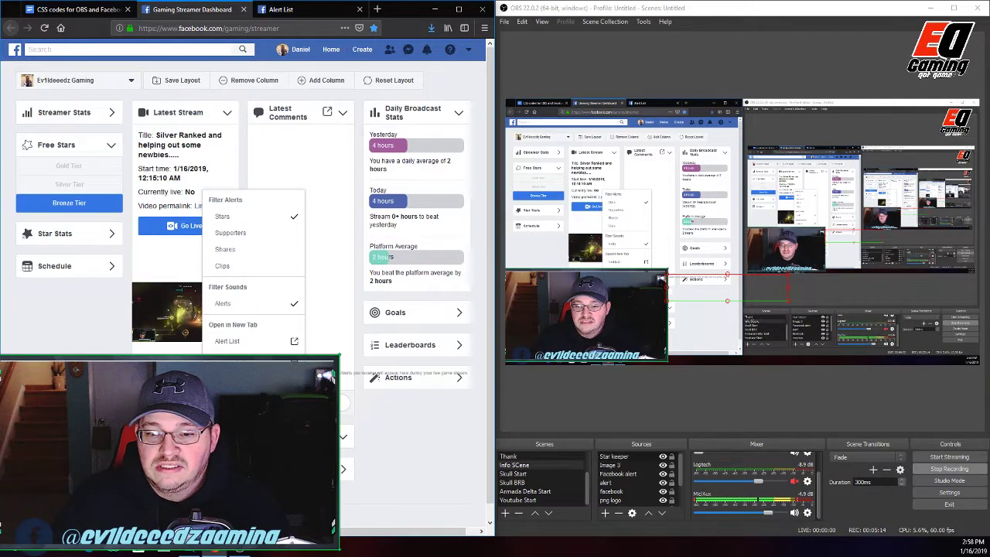
click(232, 394)
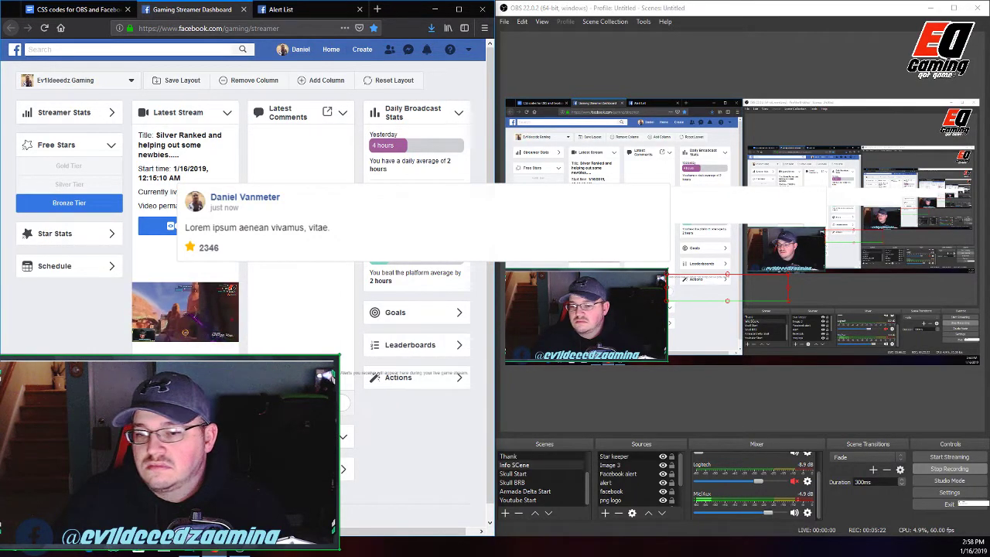
click(211, 416)
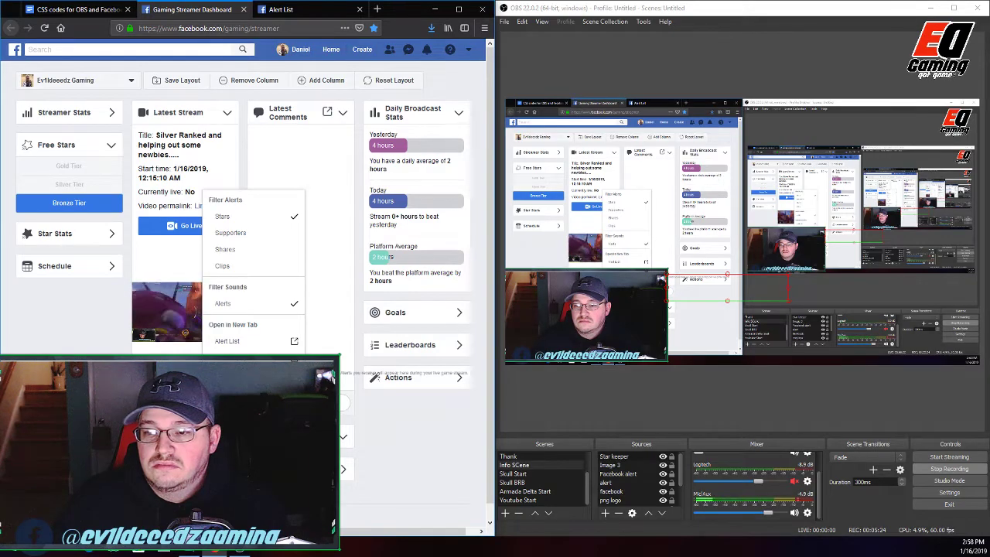
click(225, 396)
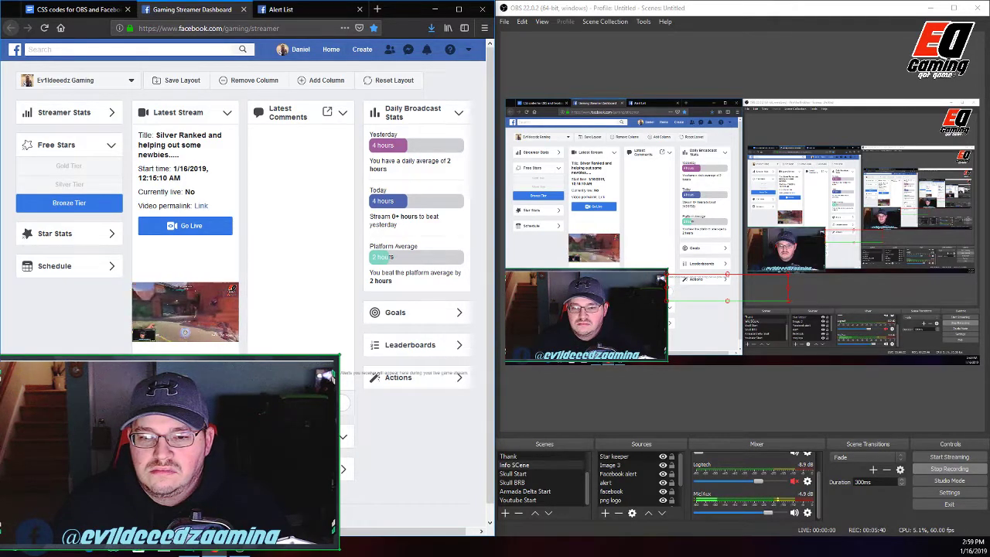
click(212, 377)
click(232, 395)
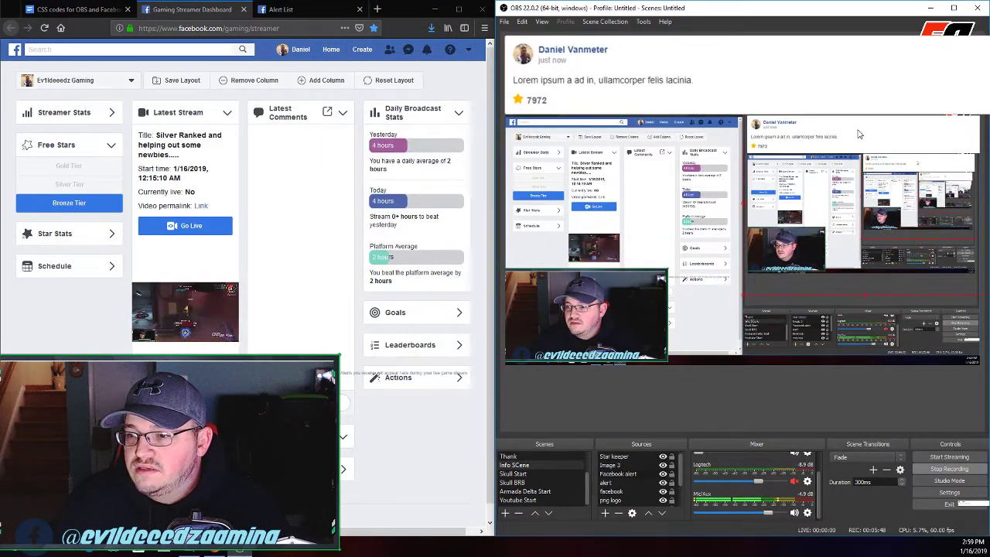
Shrink the large alert source into the upper-right area of the preview canvas, above the Star keeper strip.
drag(849, 121, 847, 136)
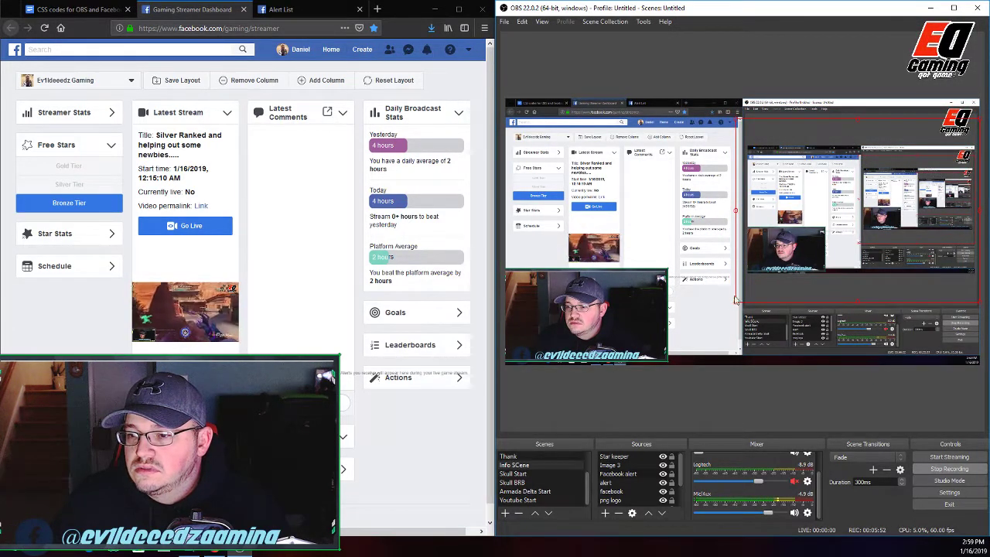
drag(737, 304, 836, 219)
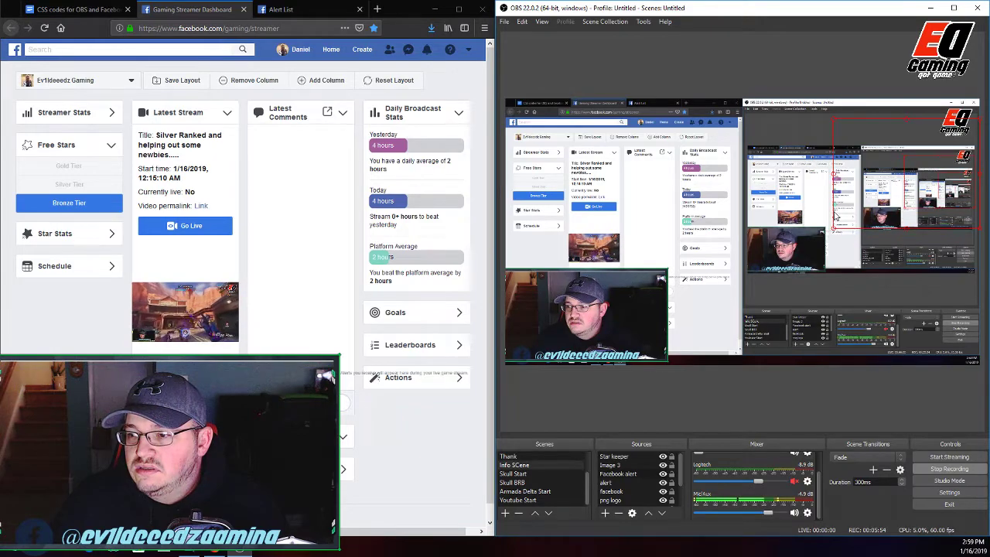
click(701, 280)
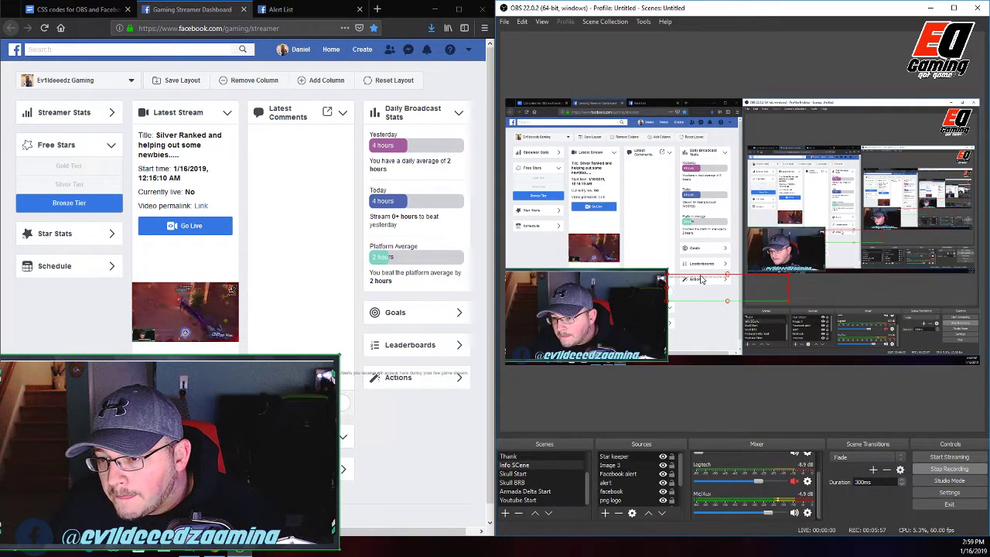
click(705, 323)
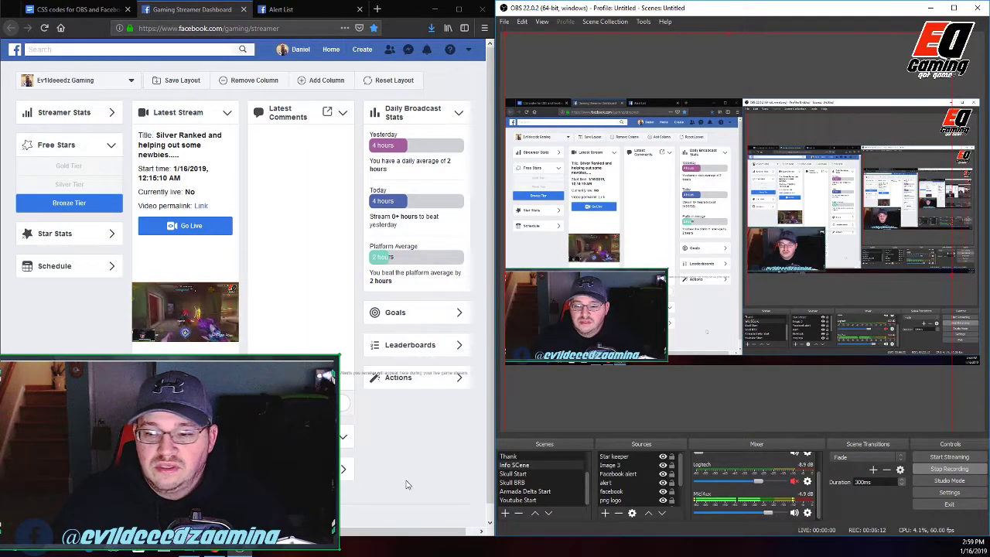
Change the dashboard's alert filter from Stars to Shares and open the Alert List in a new tab.
click(212, 369)
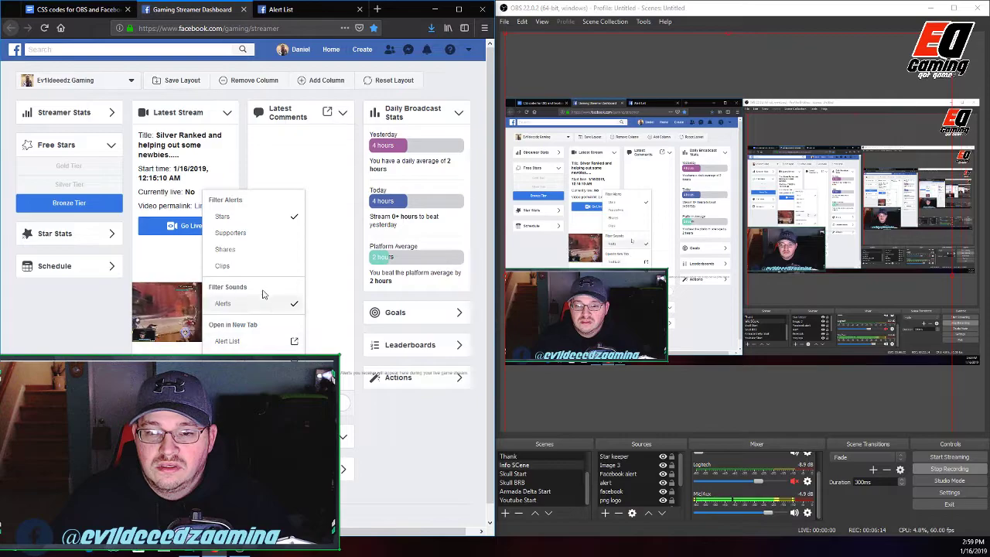
click(294, 220)
click(241, 353)
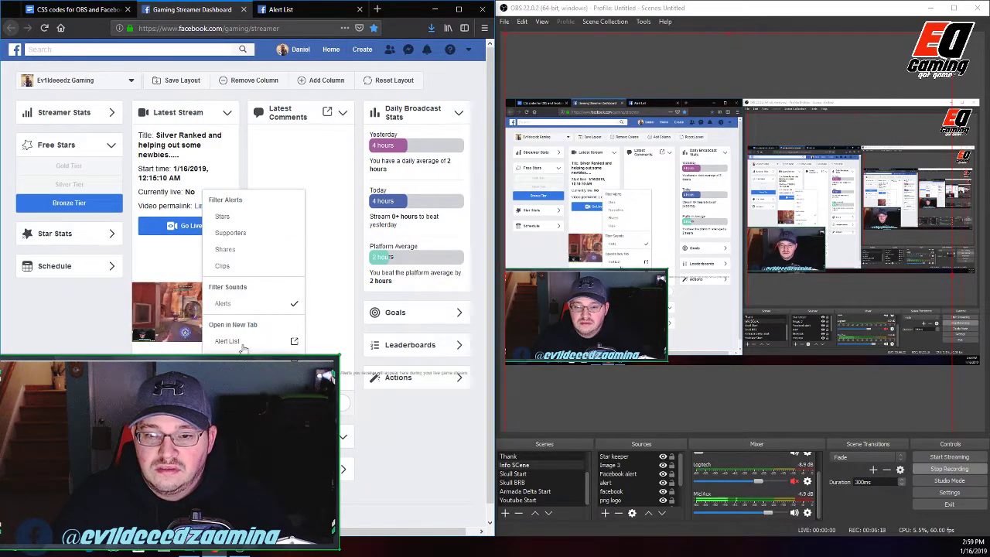
click(271, 249)
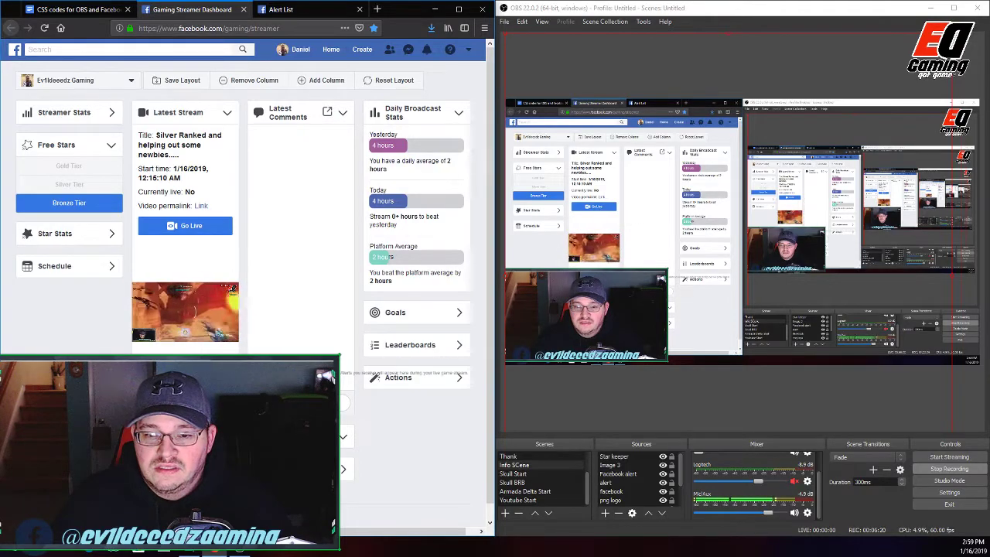
click(241, 353)
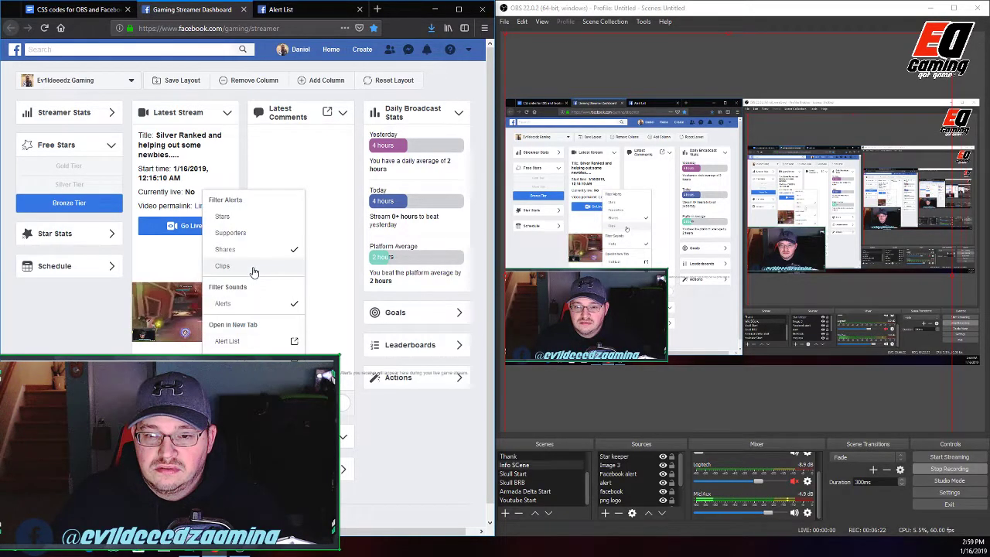
click(260, 347)
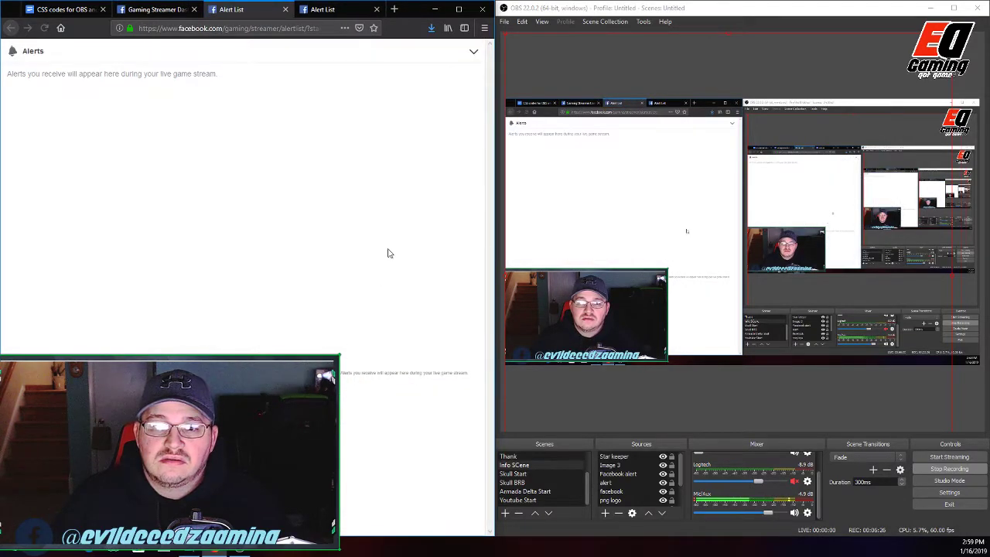
Copy the full web address of the shares Alert List and close both Alert List tabs.
drag(140, 28, 362, 29)
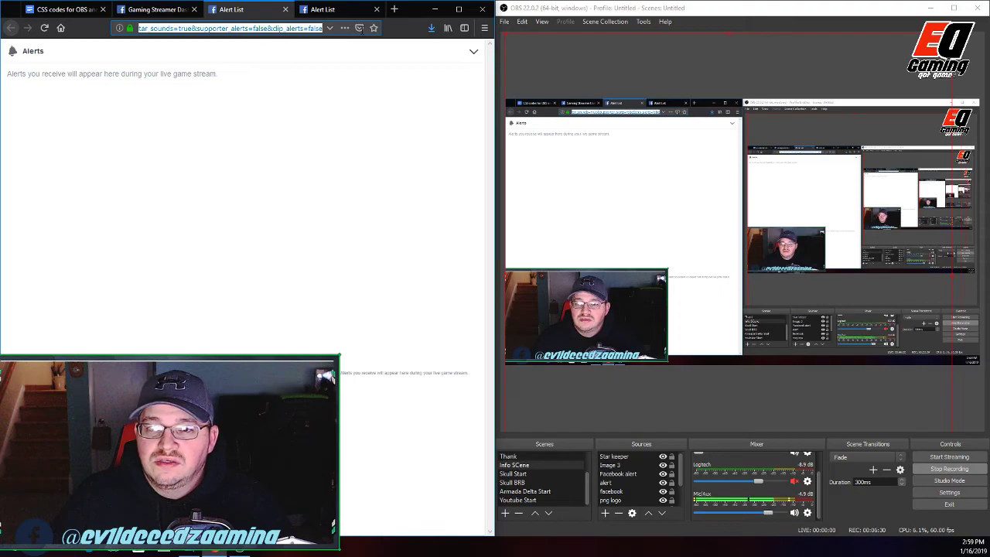
right_click(311, 28)
click(346, 65)
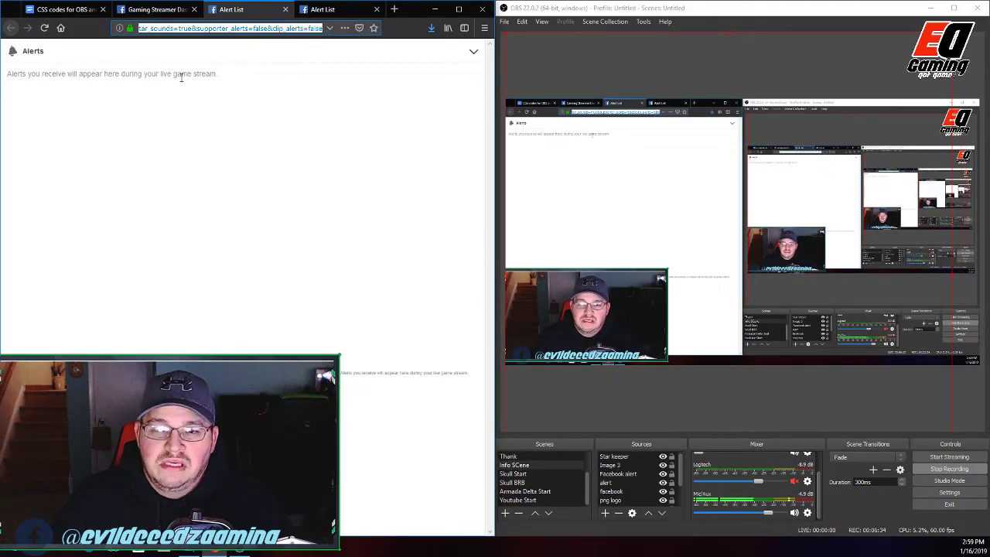
click(377, 9)
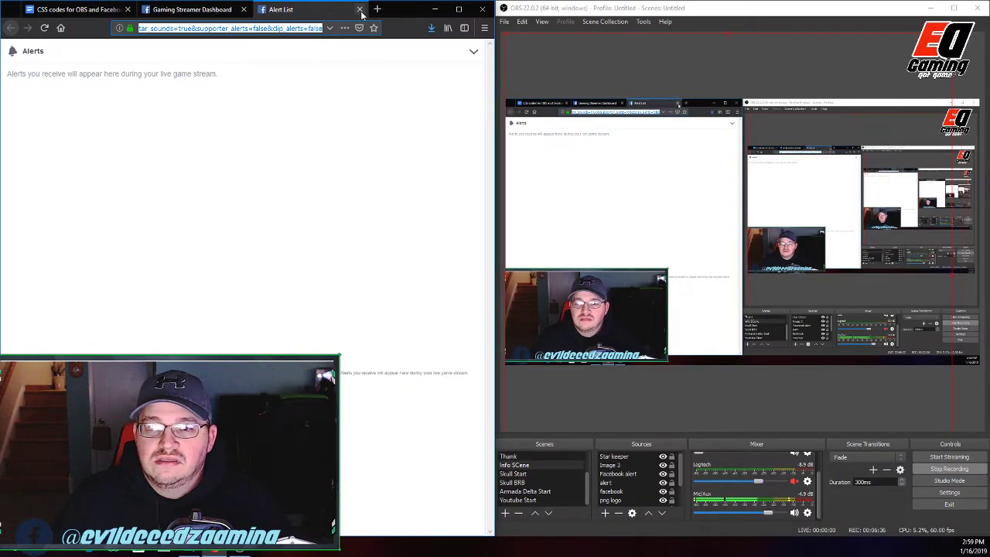
click(359, 9)
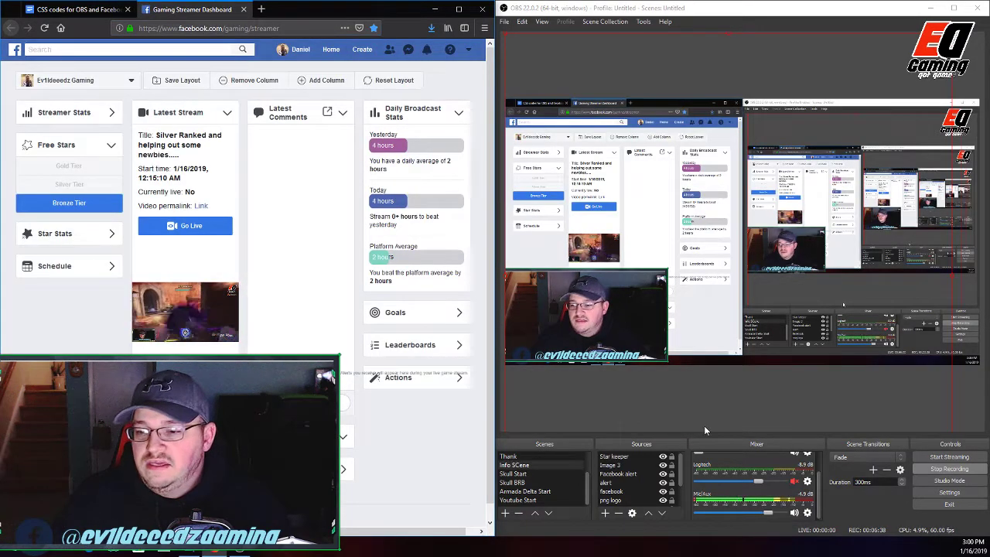
Add a new Browser source named "Share Keeper" to the Info SCene scene.
click(604, 514)
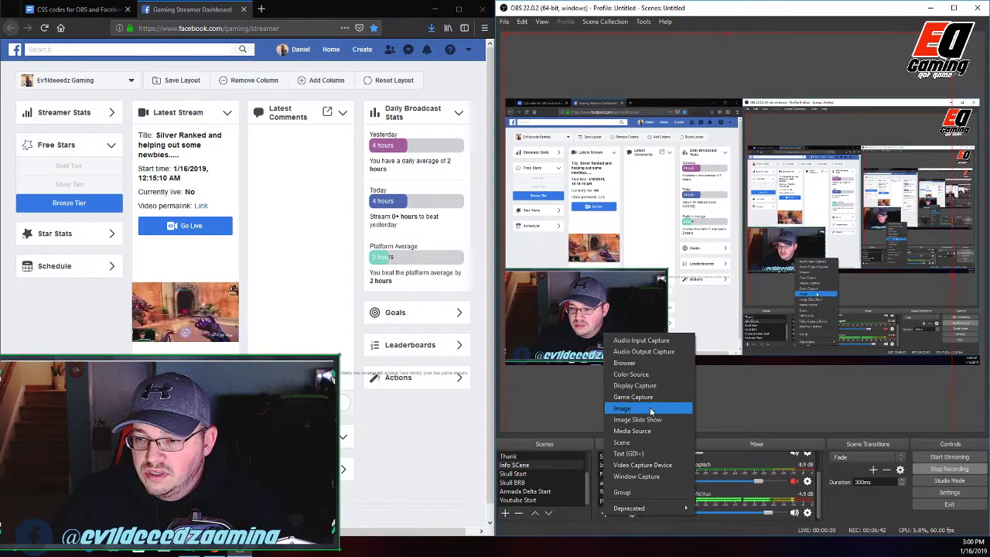
click(625, 363)
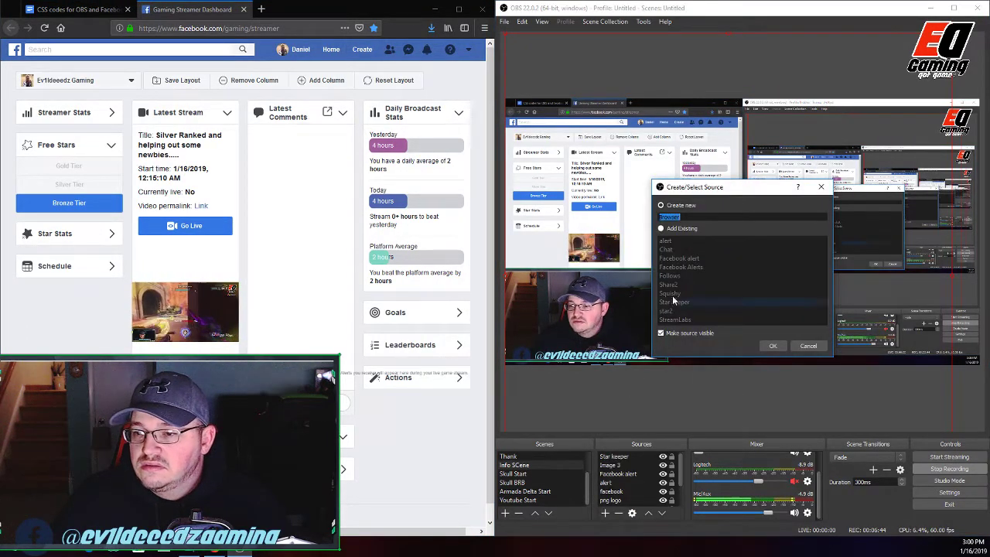
click(661, 229)
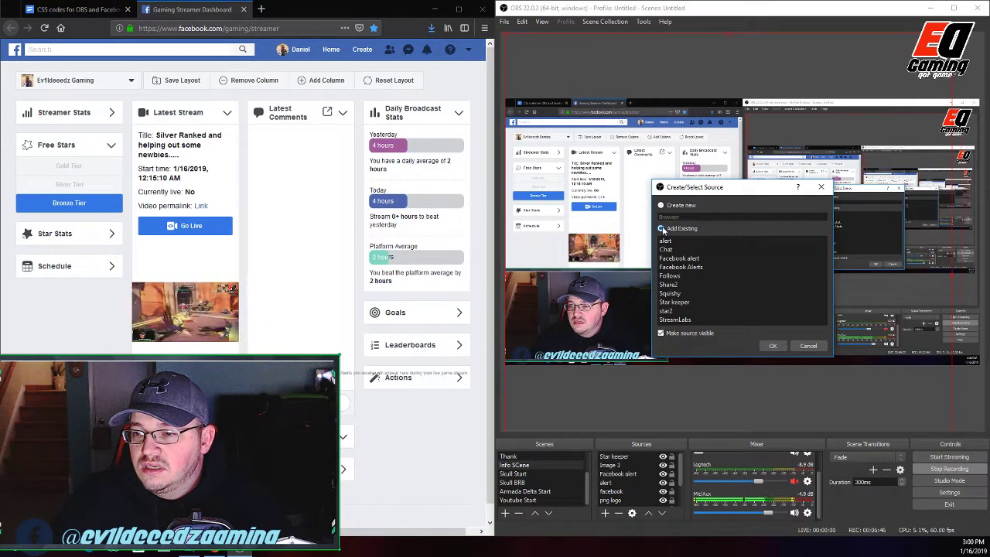
click(661, 206)
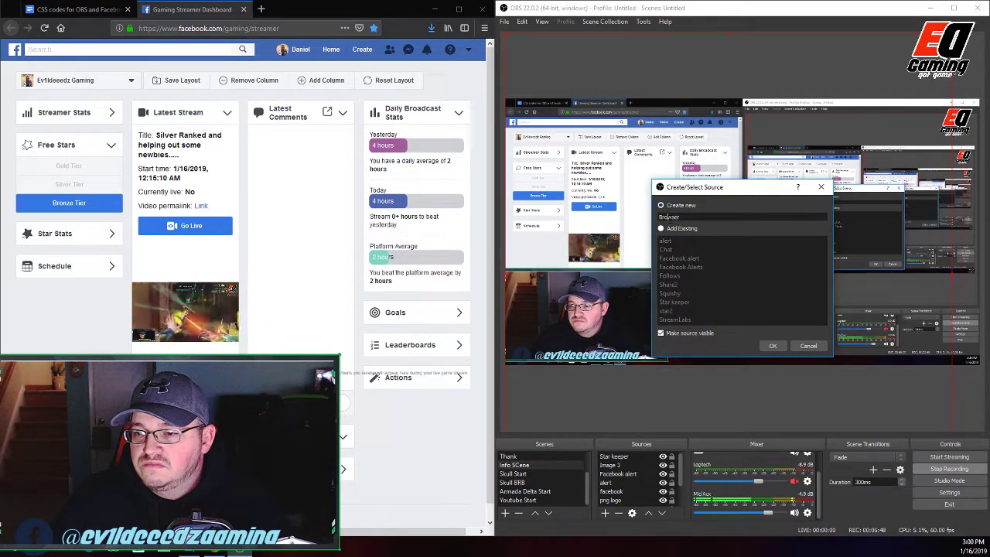
click(668, 217)
text(Sha)
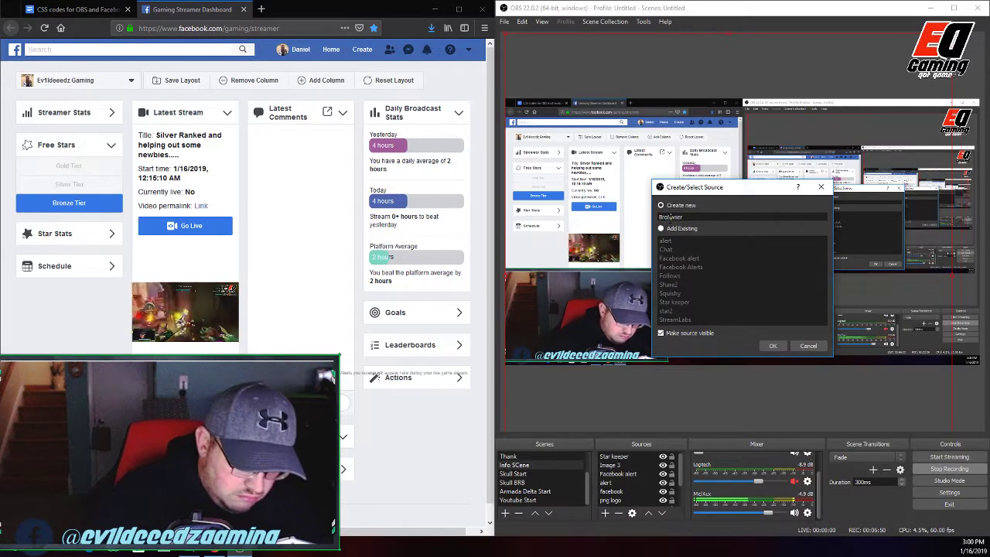
text(re Kee)
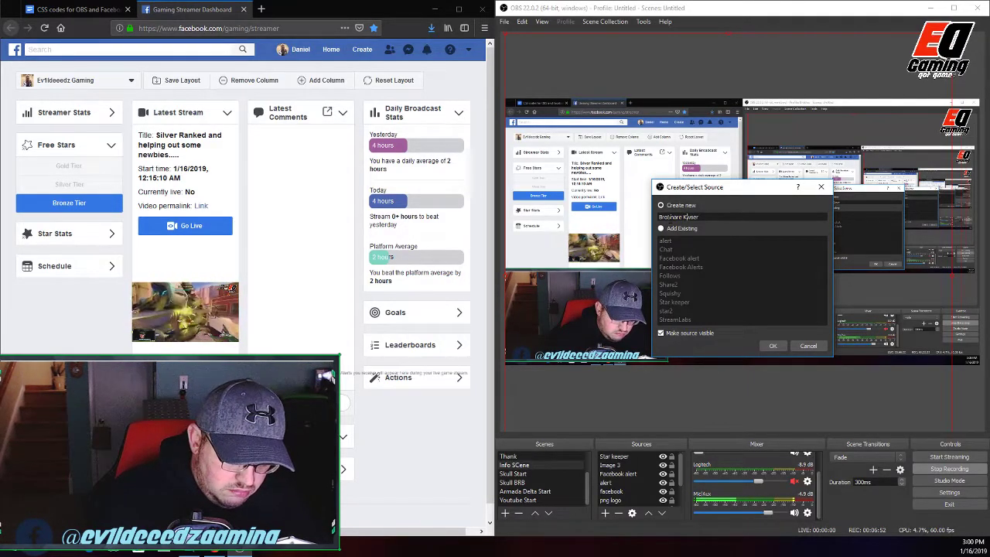
text(per)
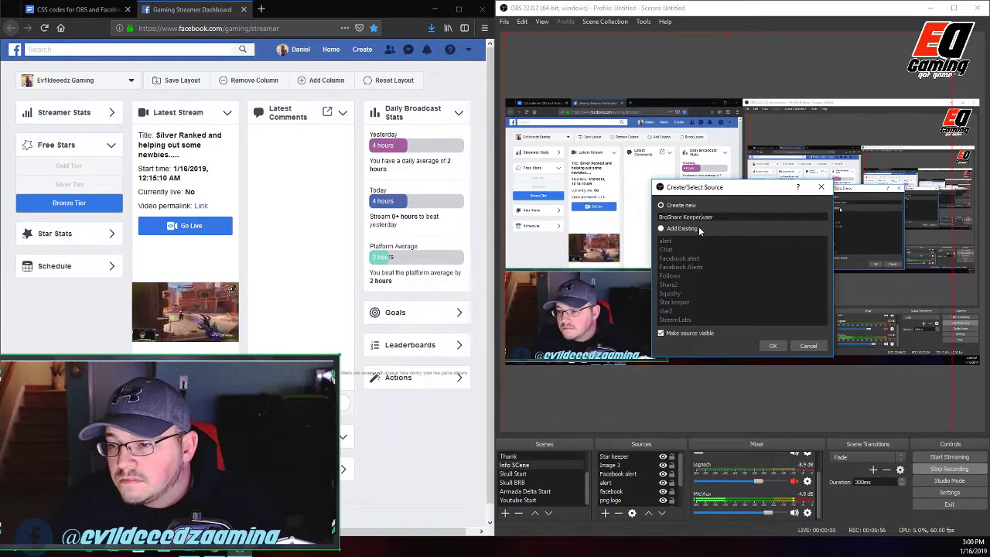
key(BackSpace)
key(BackSpace)
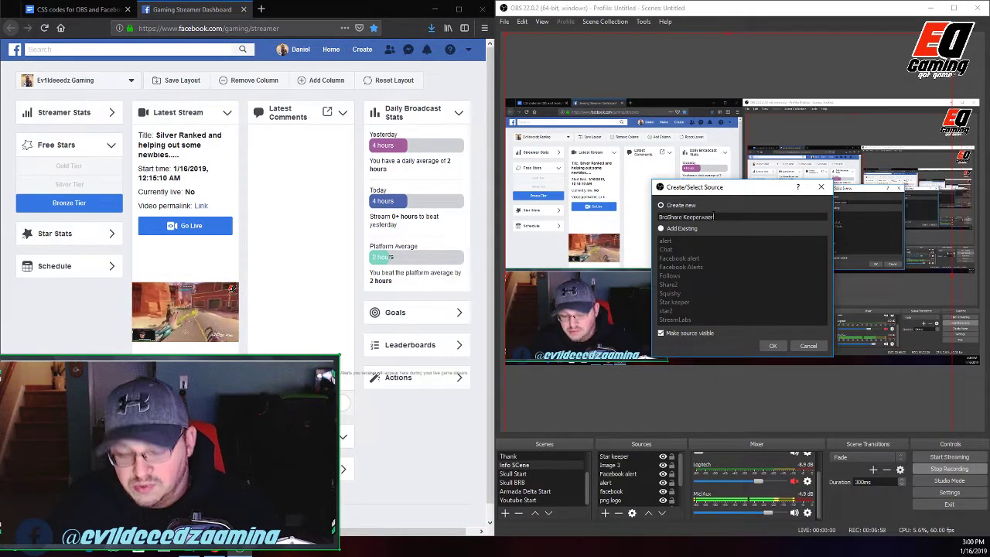
key(BackSpace)
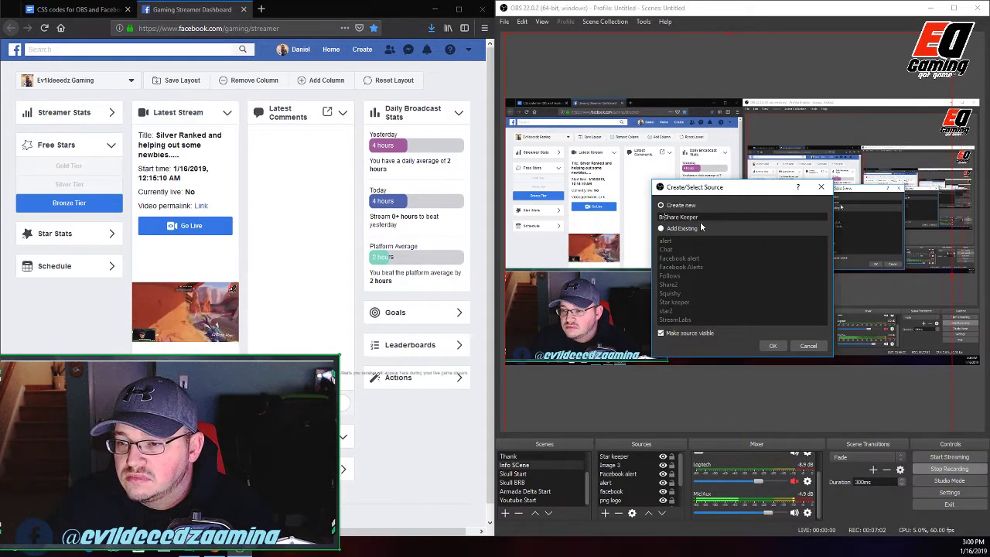
click(773, 346)
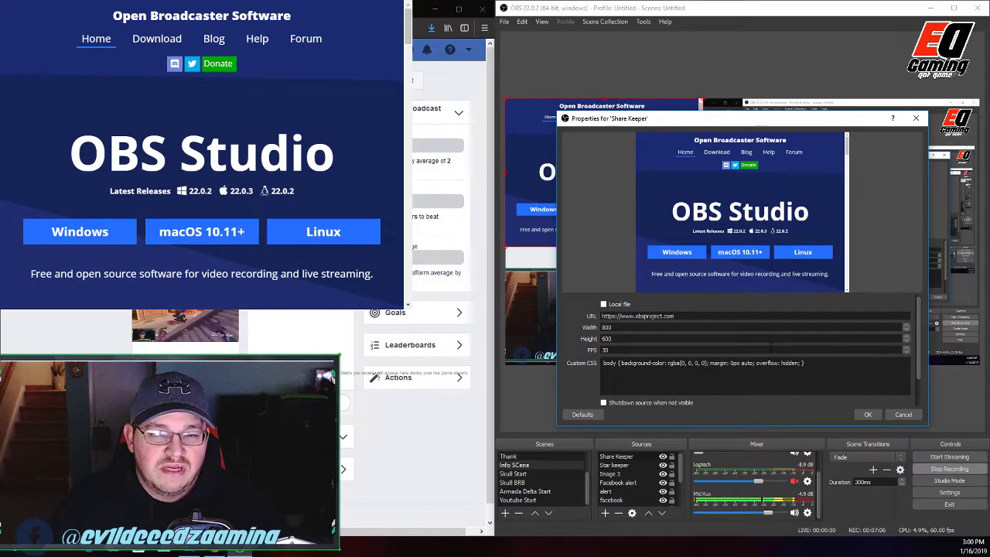
Replace the Share Keeper source's default URL with the copied shares Alert List address.
drag(694, 316, 601, 316)
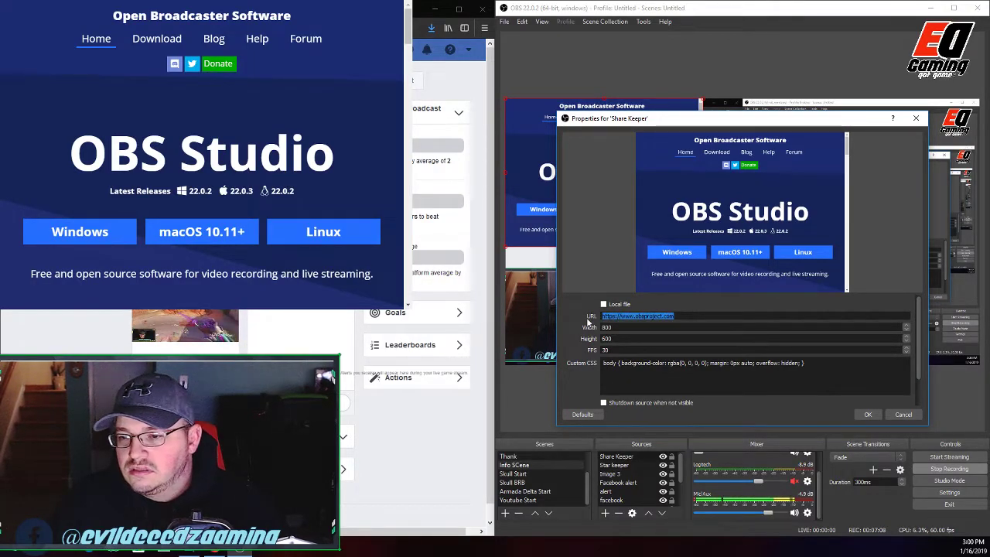
key(BackSpace)
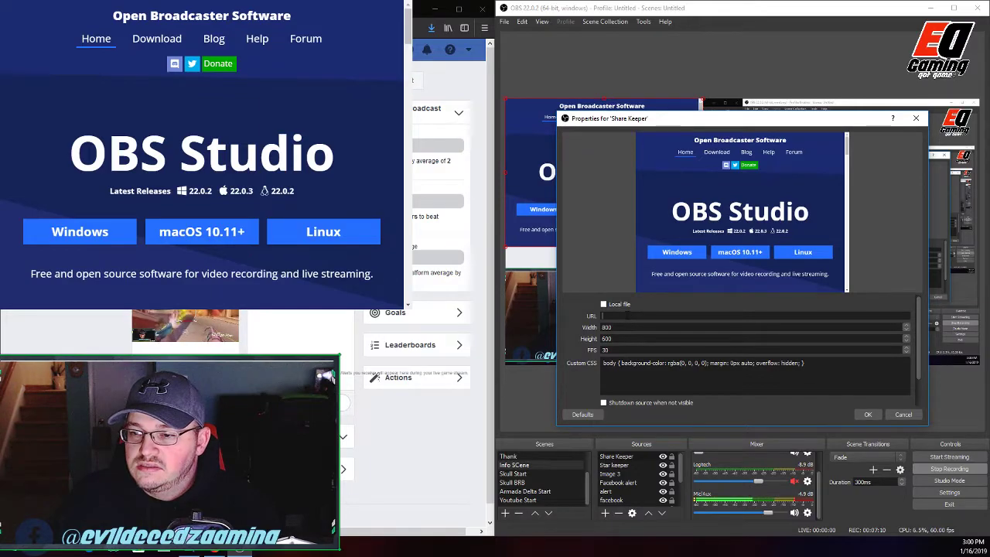
right_click(625, 316)
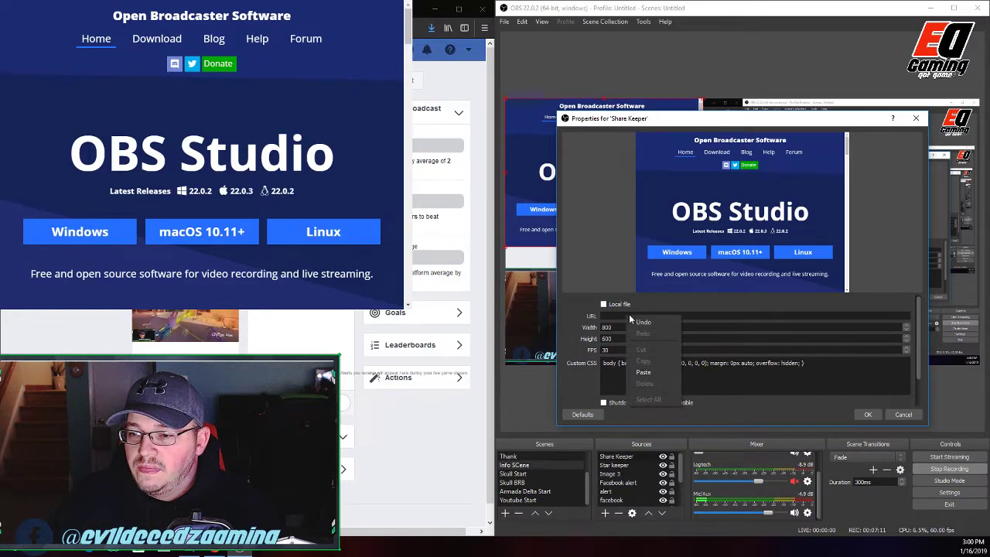
click(665, 372)
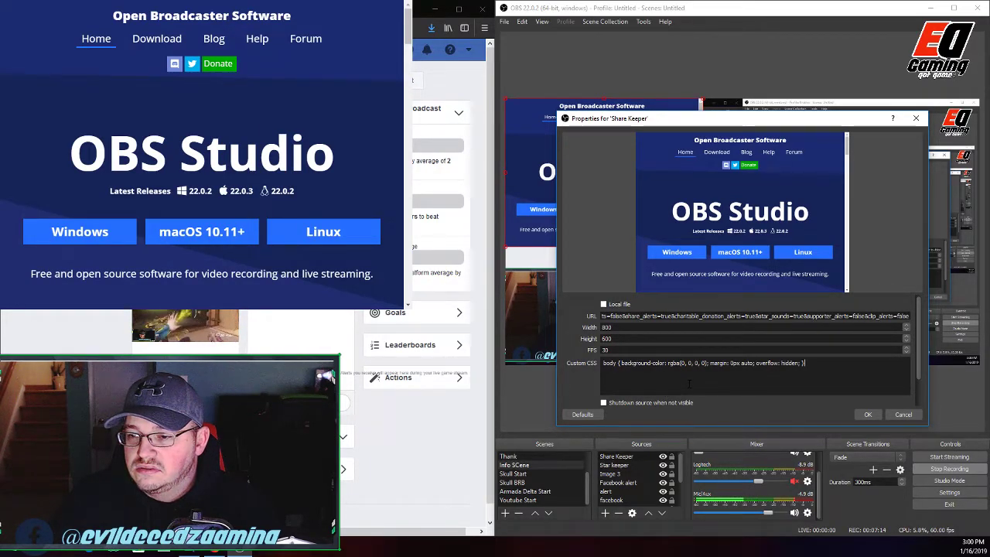
click(805, 363)
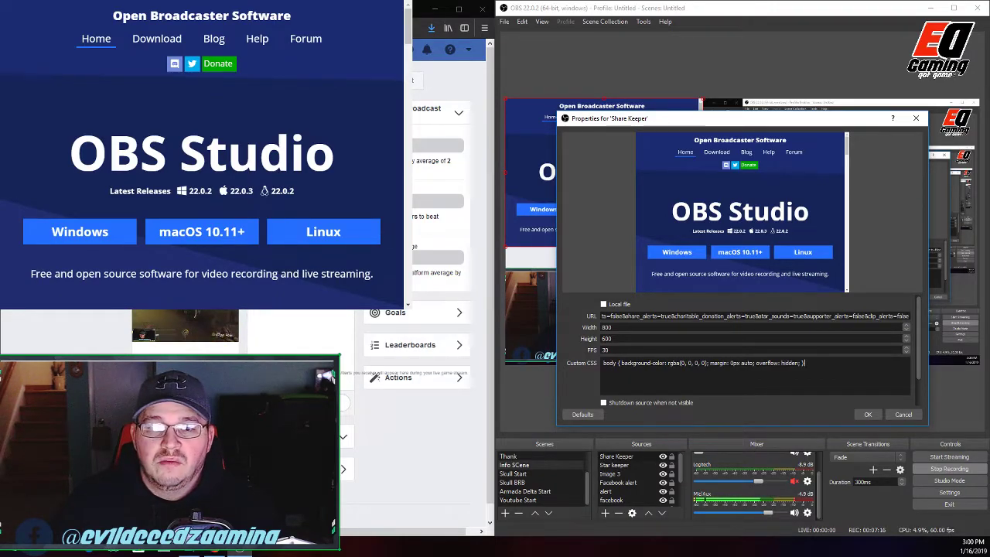
Move the properties dialog and the Share Keeper source clear of the browser area, and review the dashboard's alert filter options.
drag(741, 124, 855, 297)
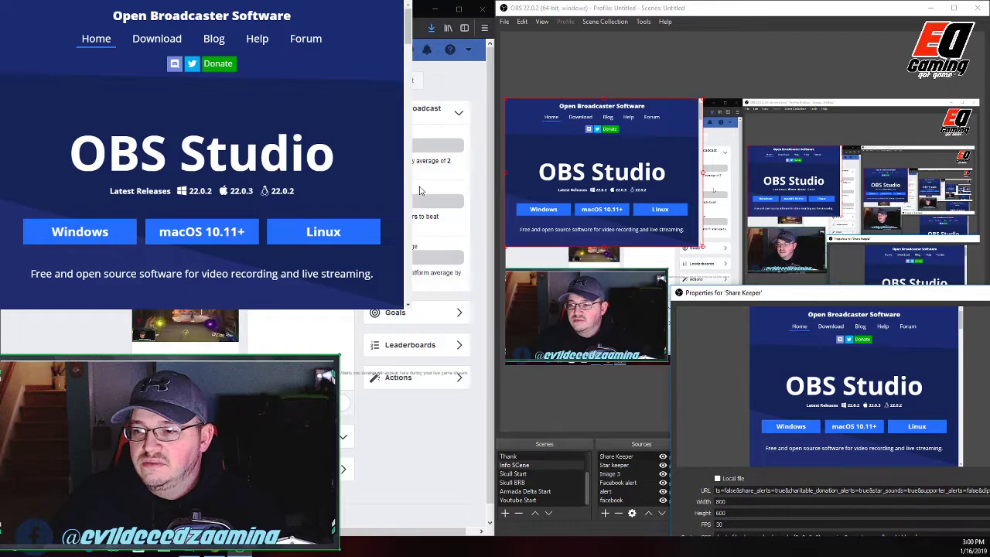
drag(607, 142, 867, 142)
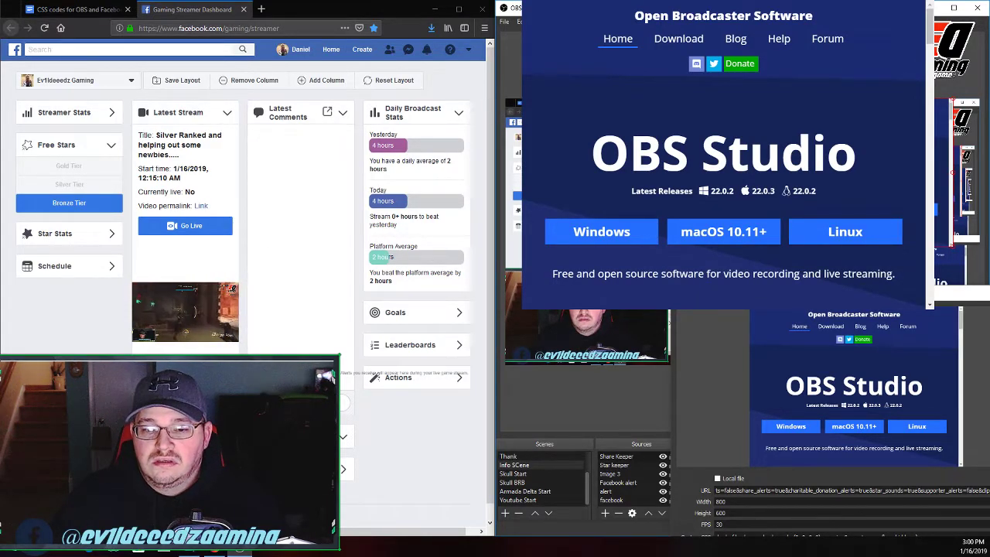
click(211, 384)
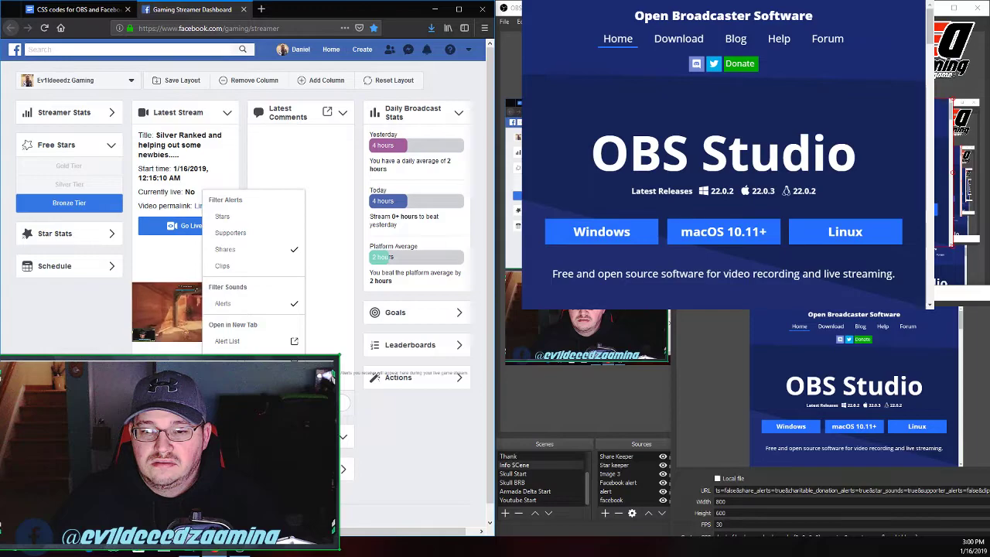
click(243, 359)
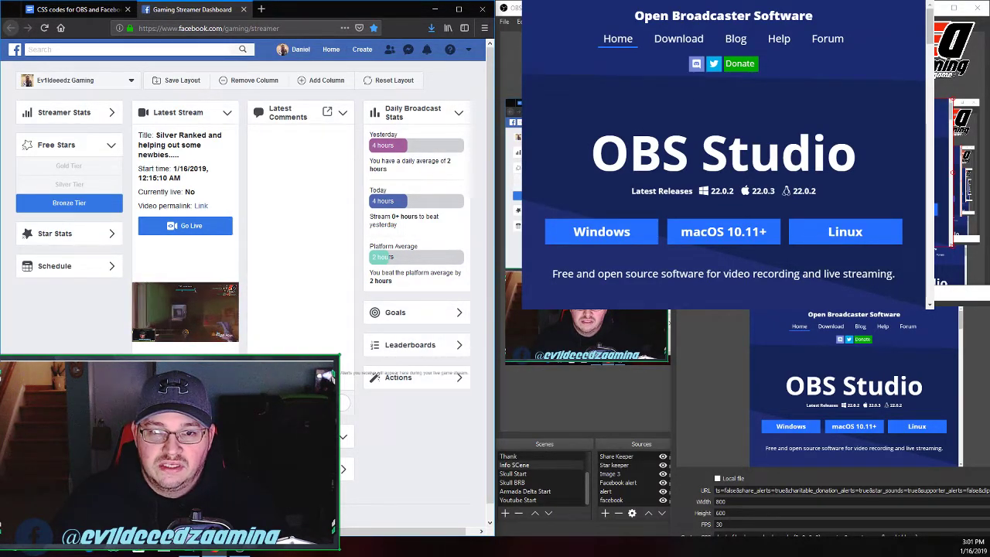
Copy the complete alert CSS block from the "CSS codes for OBS and Facebook live streaming" document.
click(77, 9)
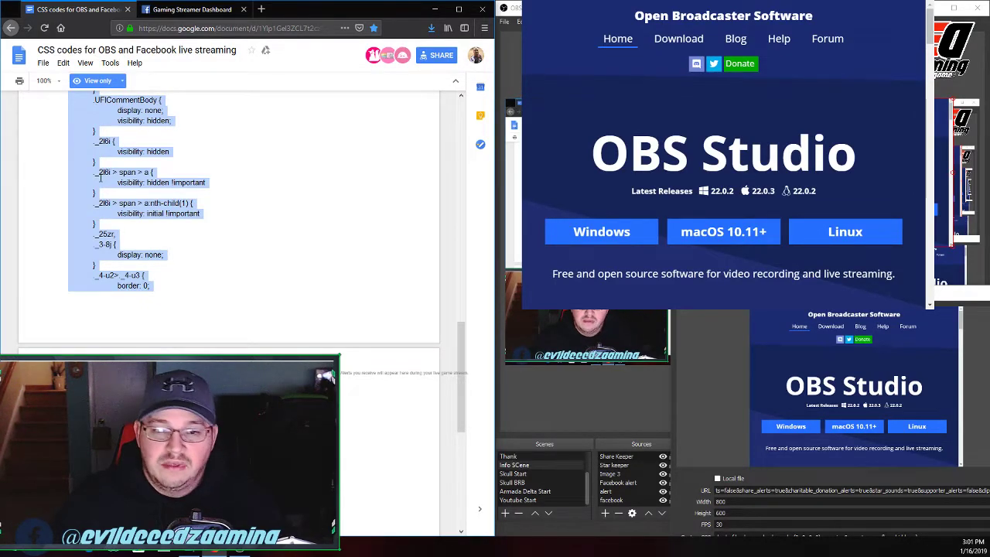
click(87, 168)
scroll(85, 209, up, 20)
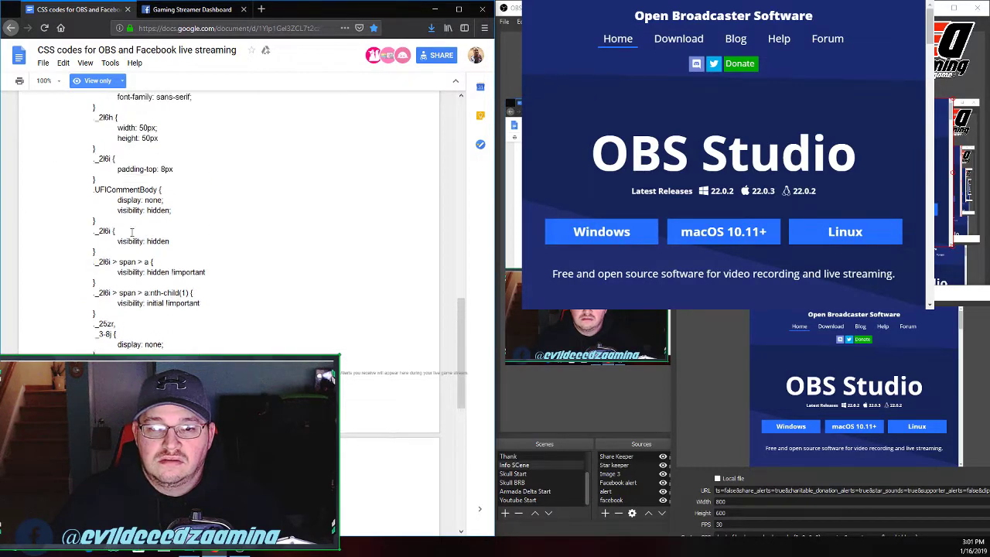
drag(68, 349, 99, 351)
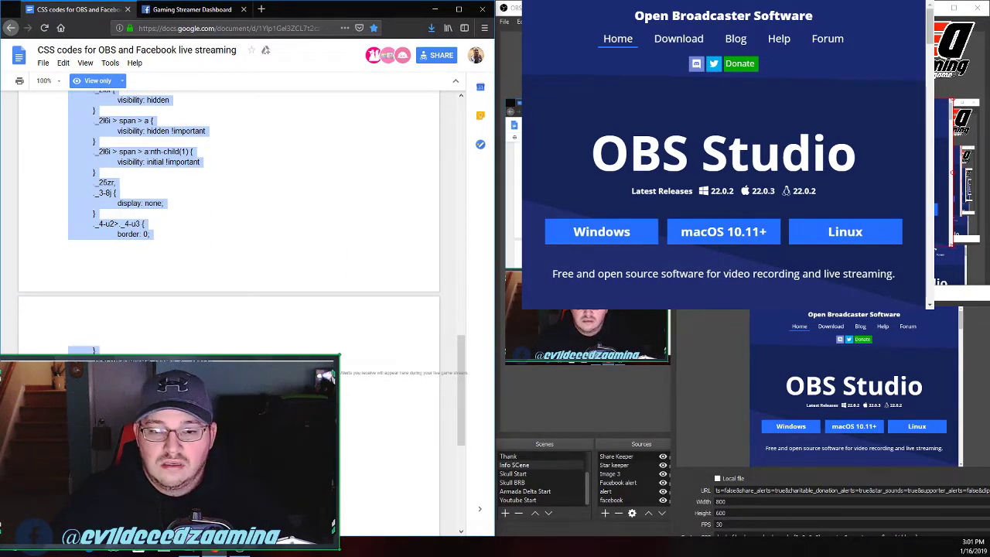
Replace Share Keeper's default custom CSS with the copied alert code and accept the source properties.
drag(804, 292, 146, 34)
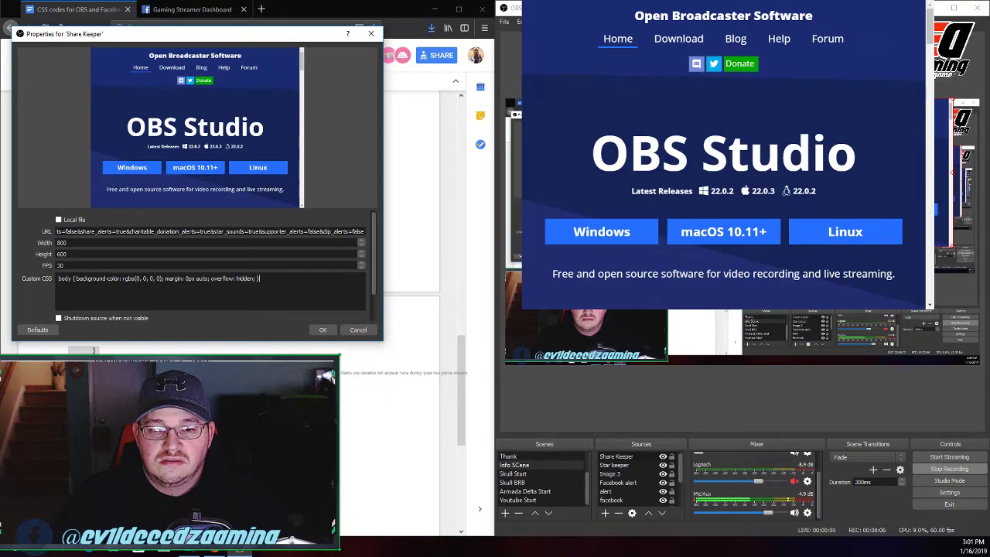
drag(59, 279, 80, 279)
drag(262, 278, 51, 276)
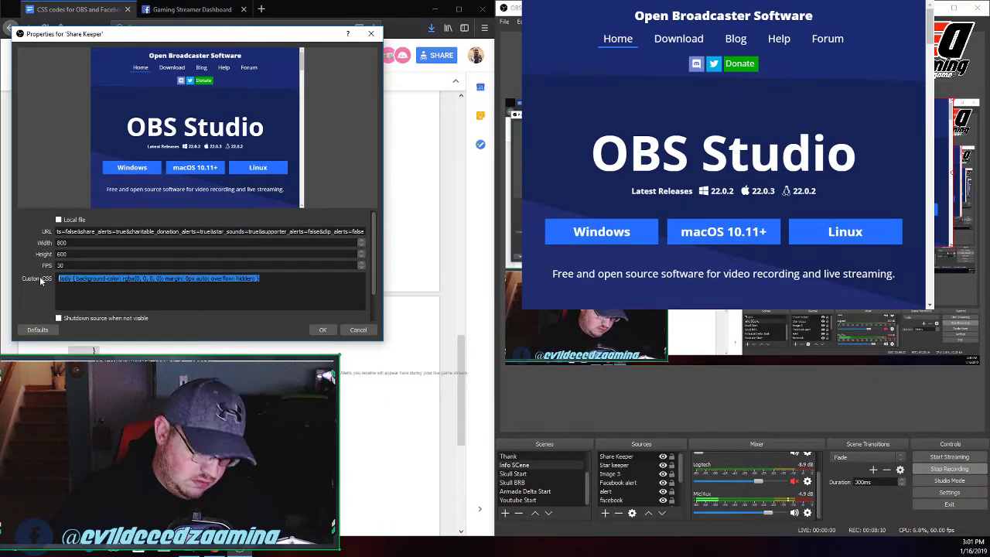
key(Delete)
right_click(88, 295)
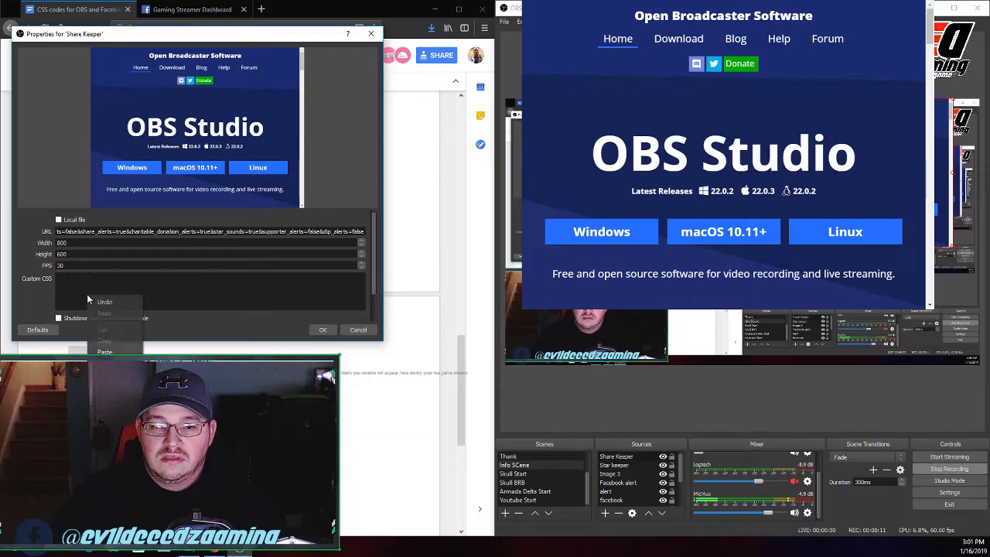
click(104, 352)
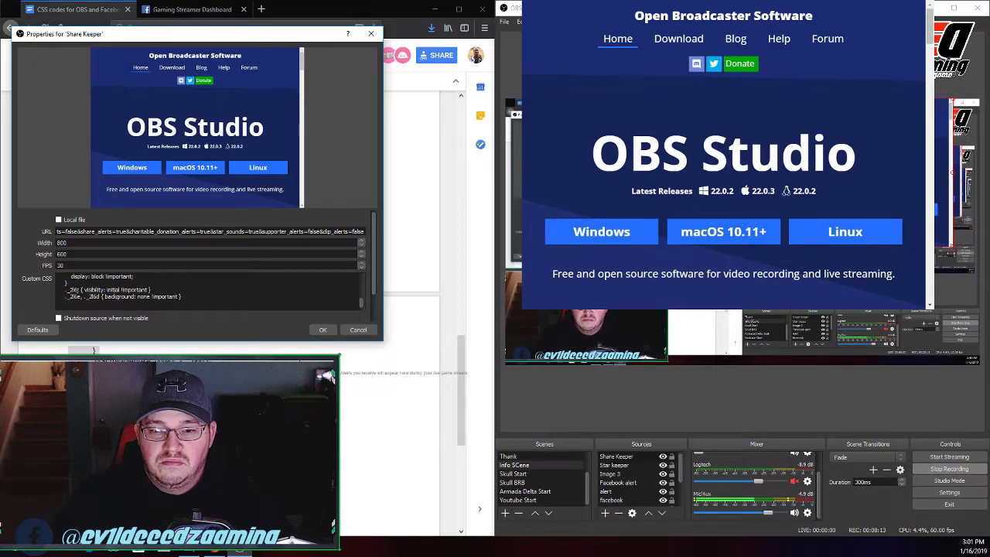
click(323, 329)
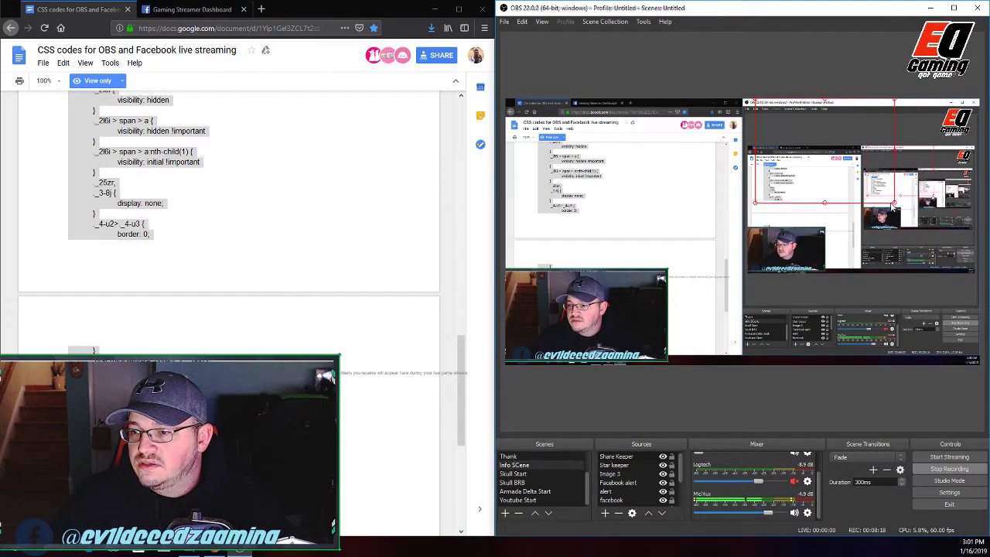
Place the Share Keeper source beside the webcam, just below the star alert text, and review the dashboard's alert filters.
drag(745, 333, 727, 346)
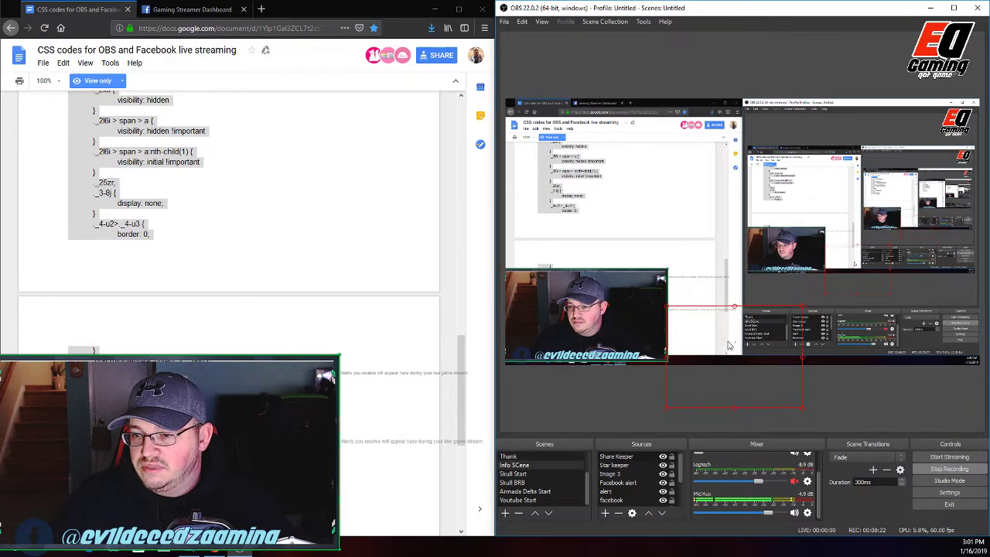
click(193, 10)
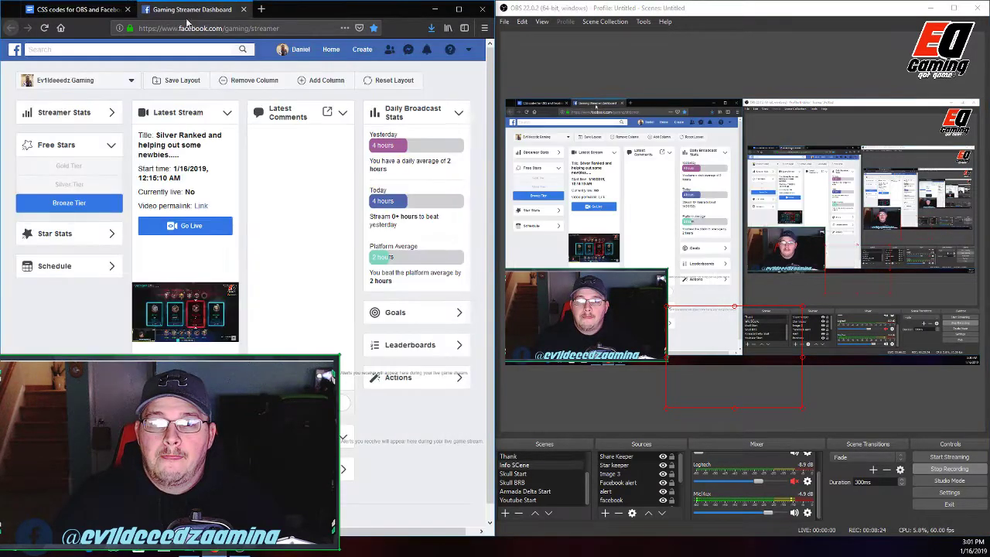
click(211, 384)
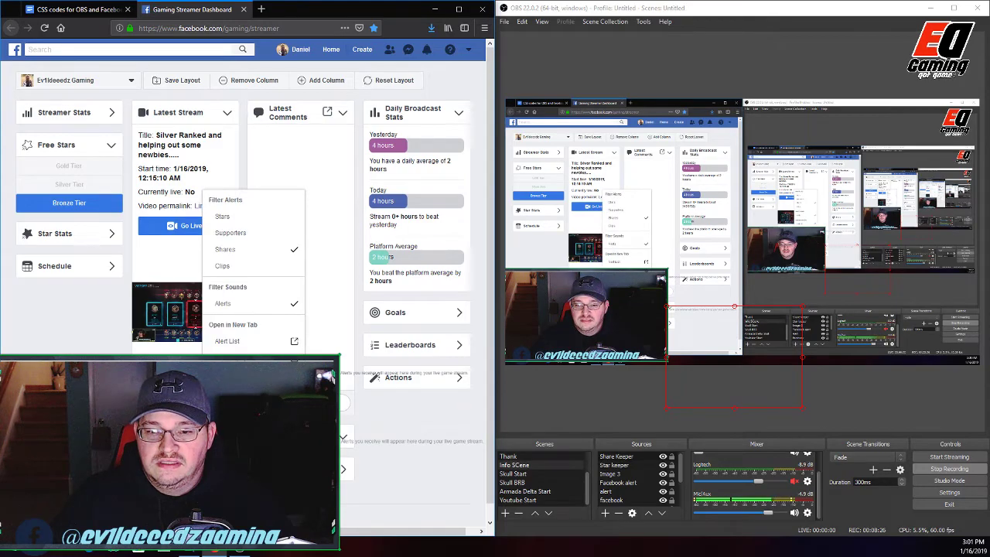
click(238, 373)
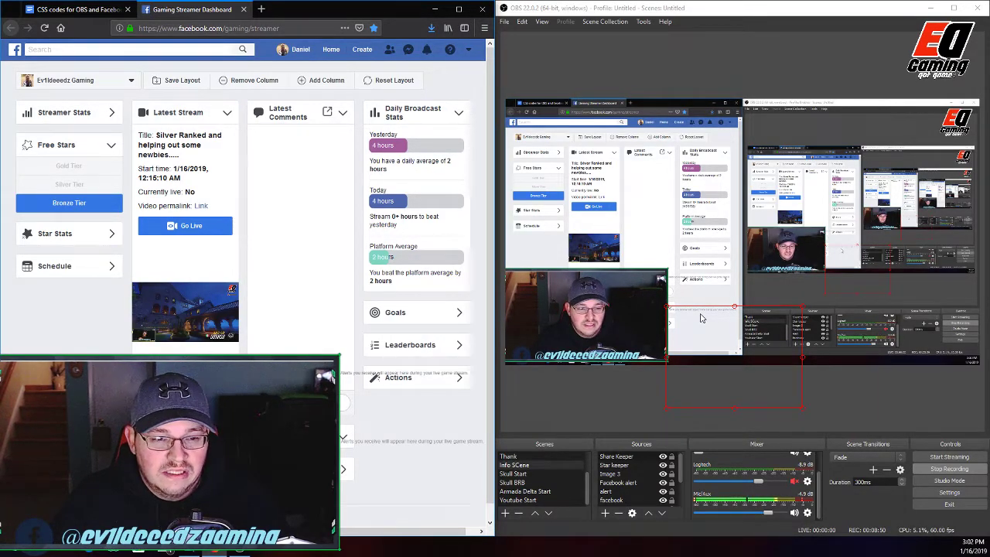
mouse_move(701, 317)
mouse_down()
mouse_move(716, 316)
mouse_move(718, 326)
mouse_move(715, 319)
mouse_up()
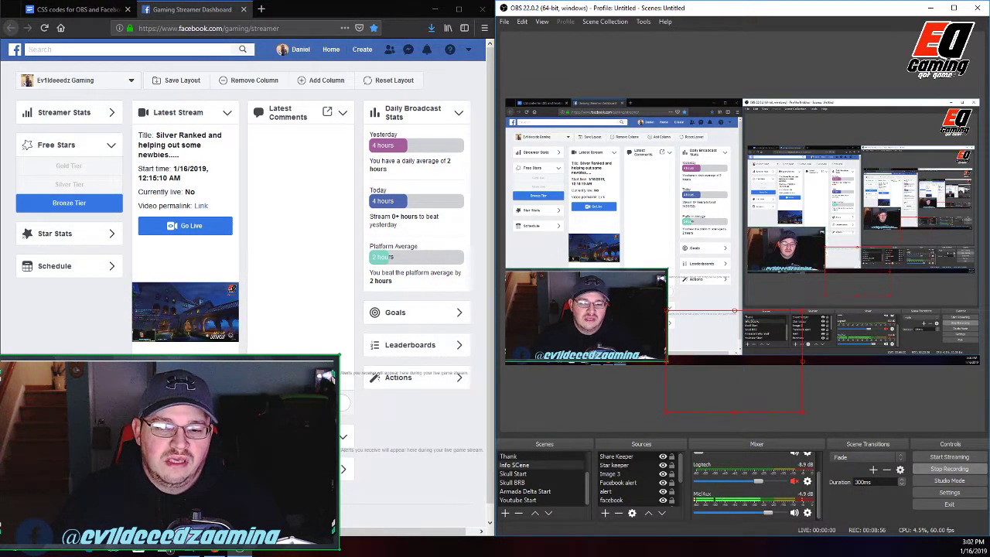
click(190, 317)
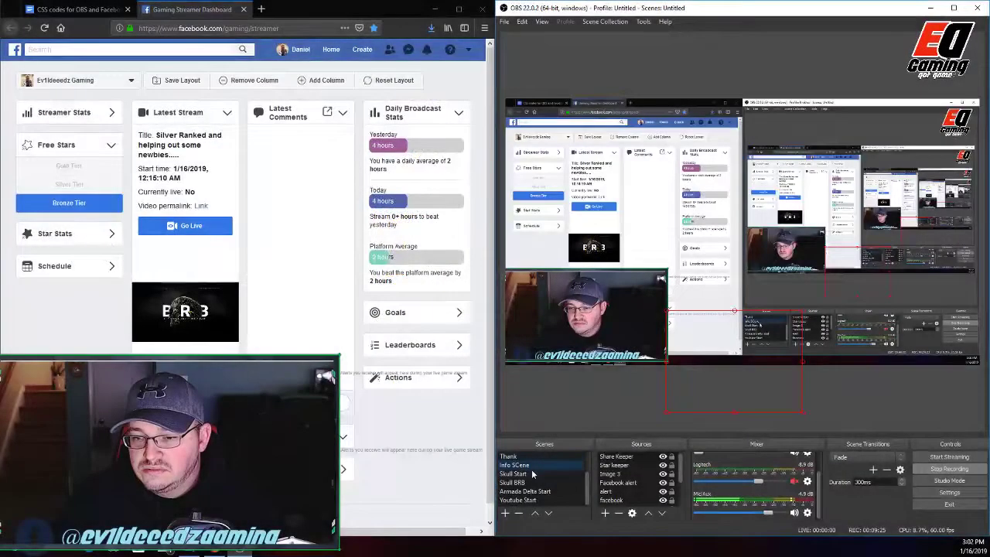
Switch to the BRB blue scene, and copy the web address of the dashboard's separate Latest Comments chat page, closing its tab.
click(530, 482)
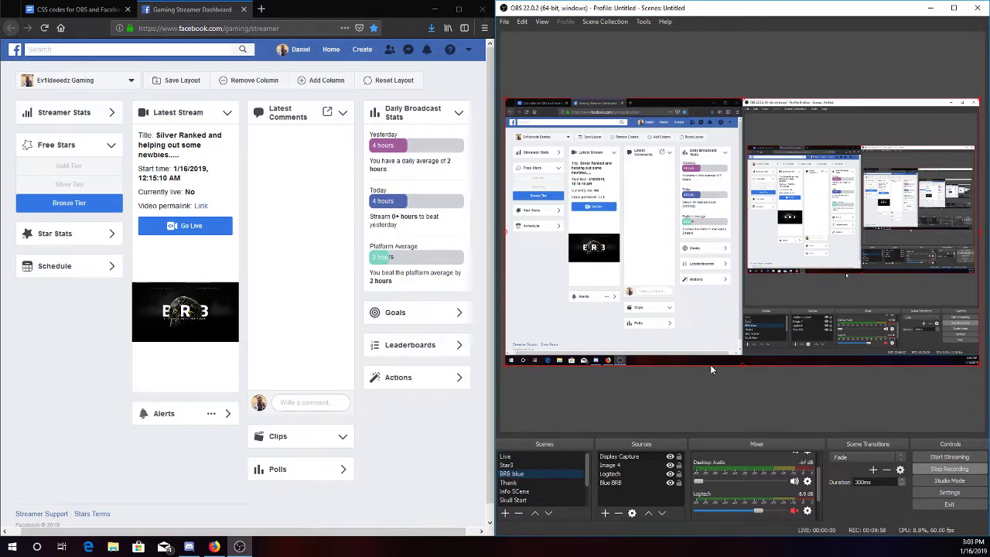
click(328, 114)
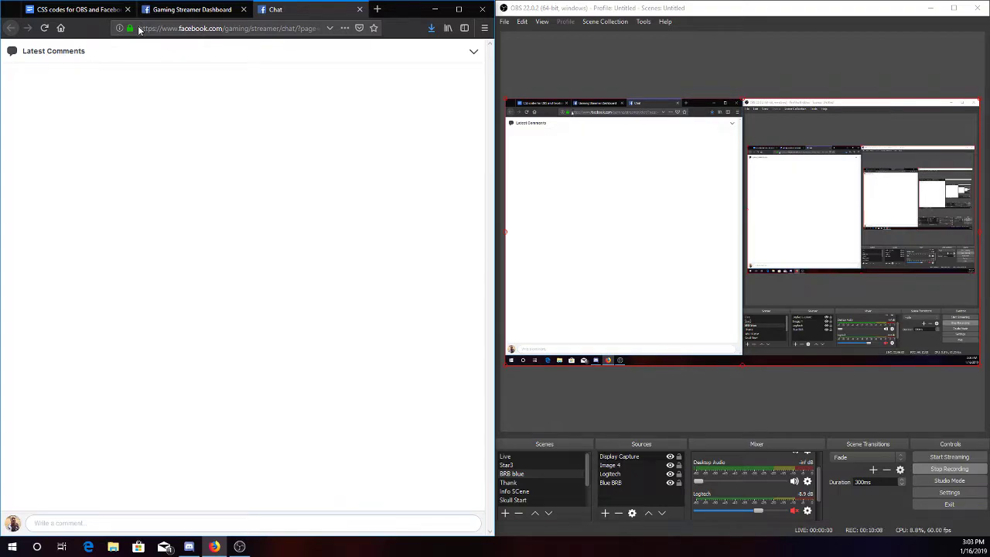
drag(140, 28, 320, 27)
right_click(319, 28)
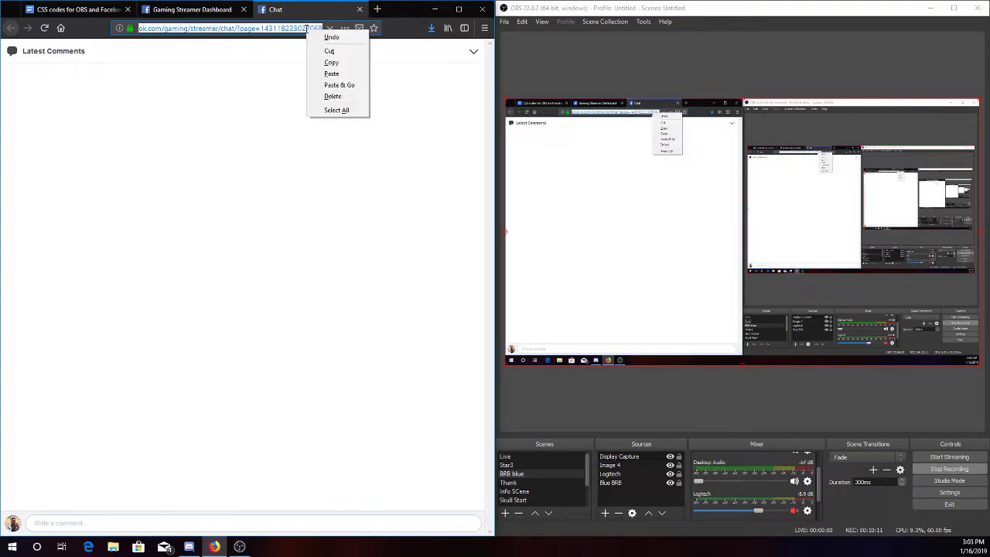
click(342, 65)
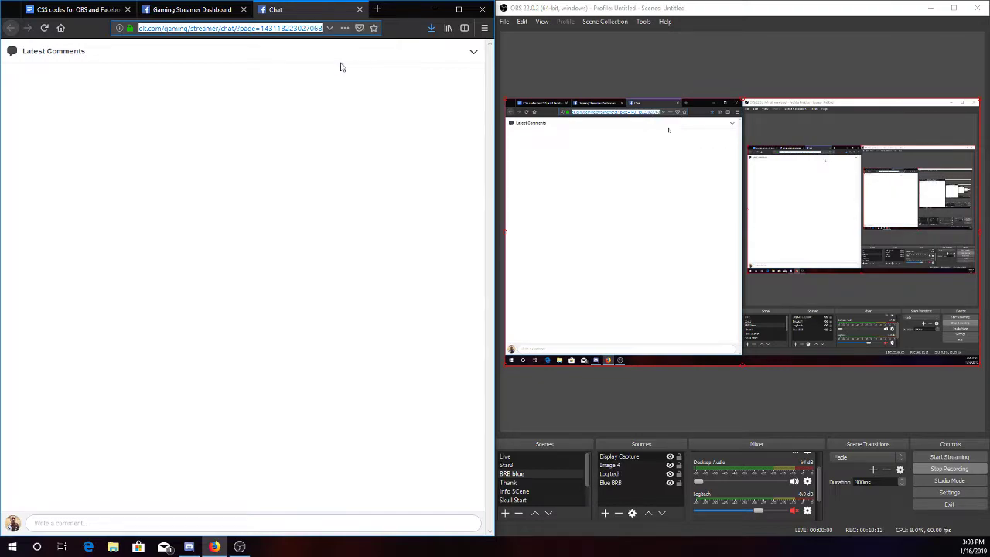
click(359, 10)
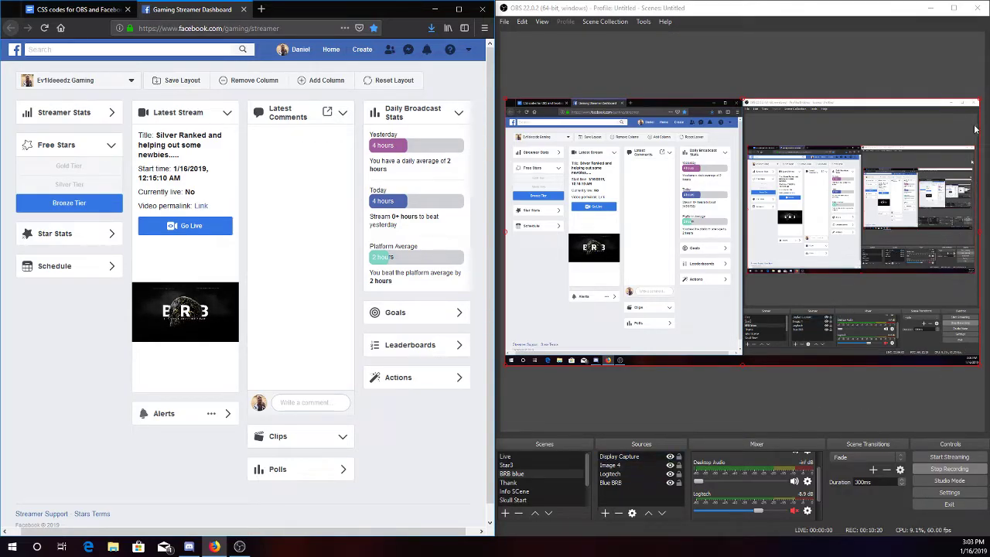
Shrink the display capture to about half the canvas width and place it in the canvas's lower-left corner.
drag(980, 100, 607, 282)
drag(313, 381, 499, 275)
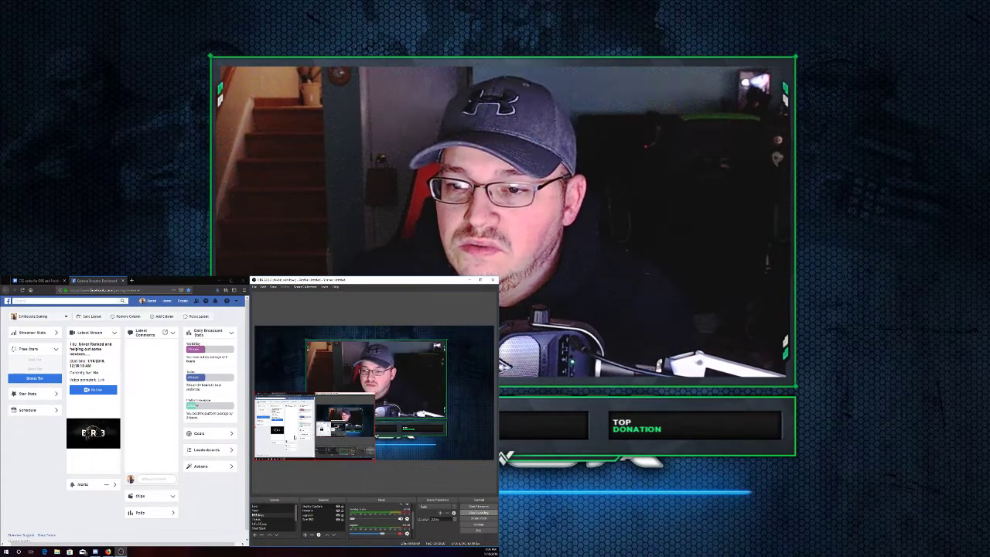
Add a Browser source named "Chat Keeper" to the BRB blue scene and set its URL to the copied chat address.
click(305, 534)
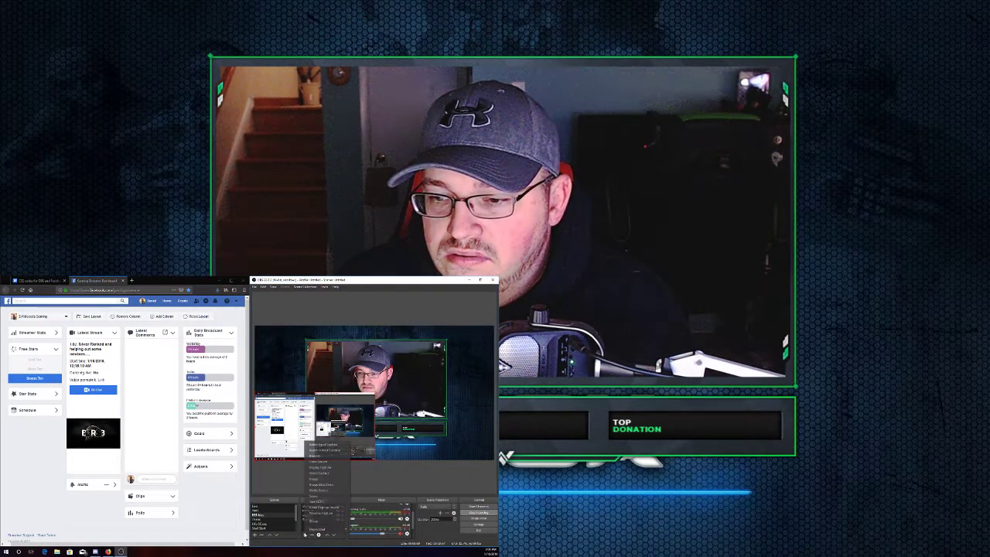
click(317, 458)
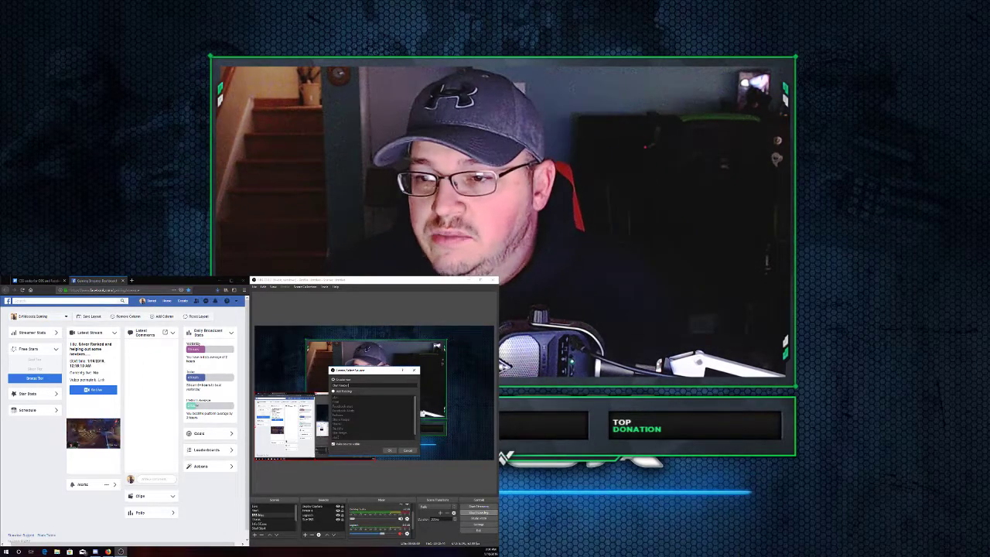
click(390, 451)
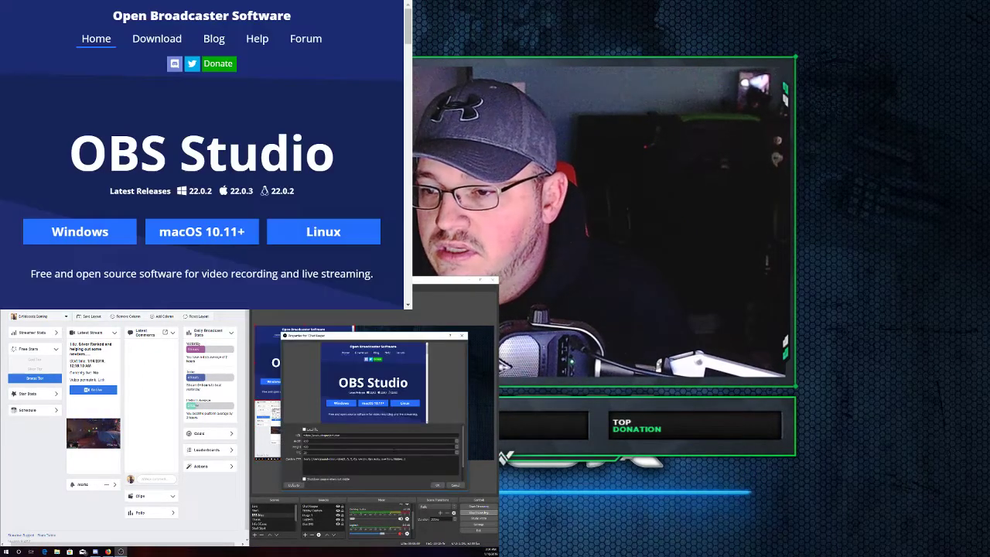
drag(341, 436, 313, 435)
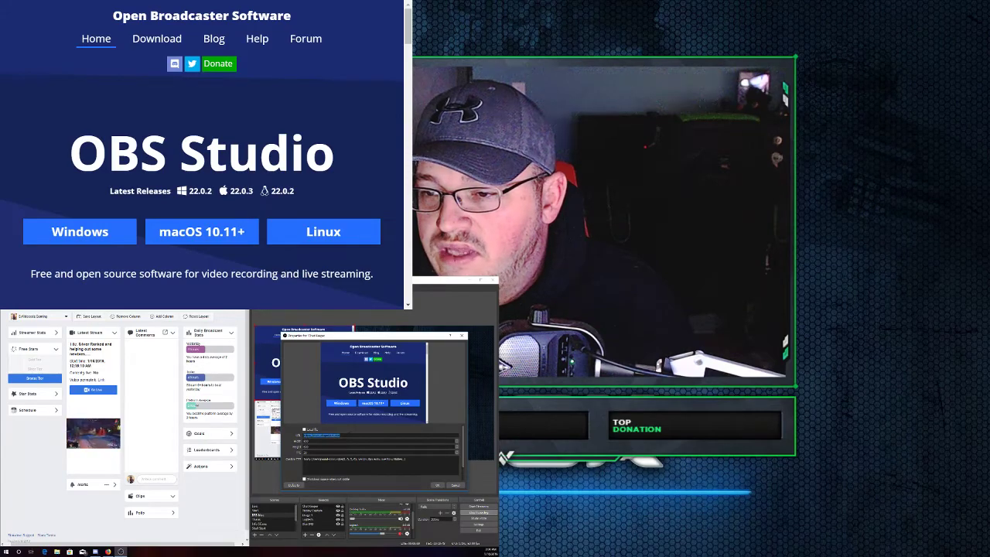
key(ctrl+v)
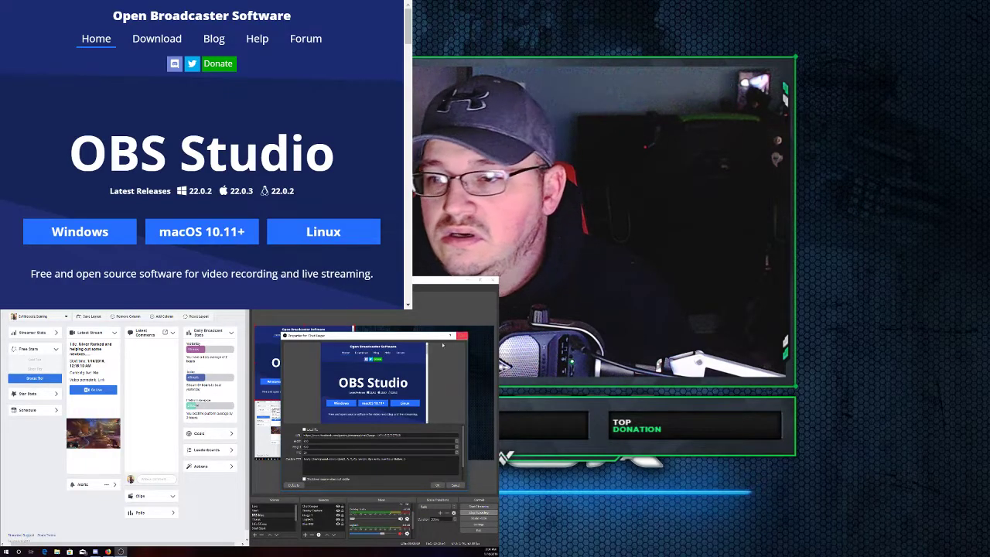
drag(414, 338, 162, 394)
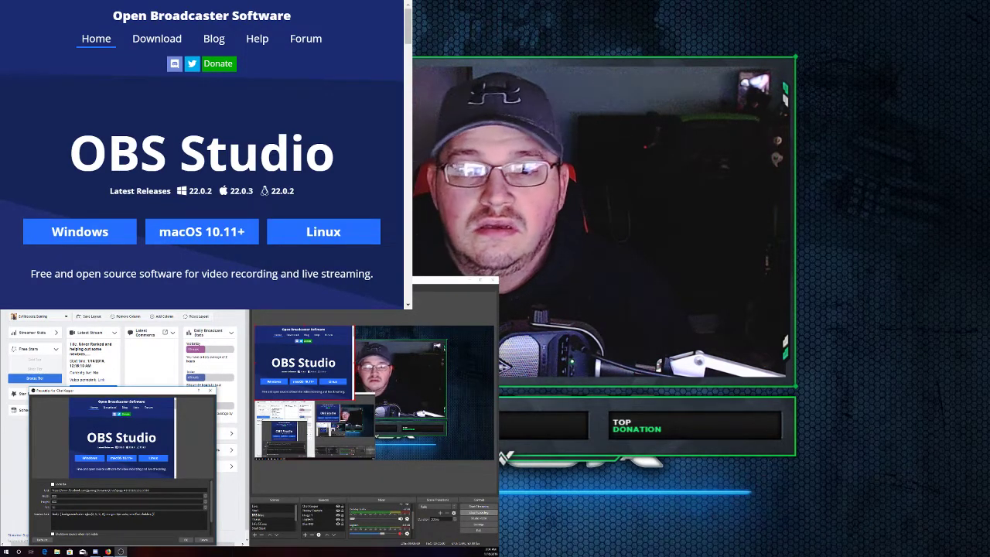
Copy the first CSS block in the code document, from the body background rule through the webkit-scrollbar rule, and return to the streamer dashboard.
click(108, 281)
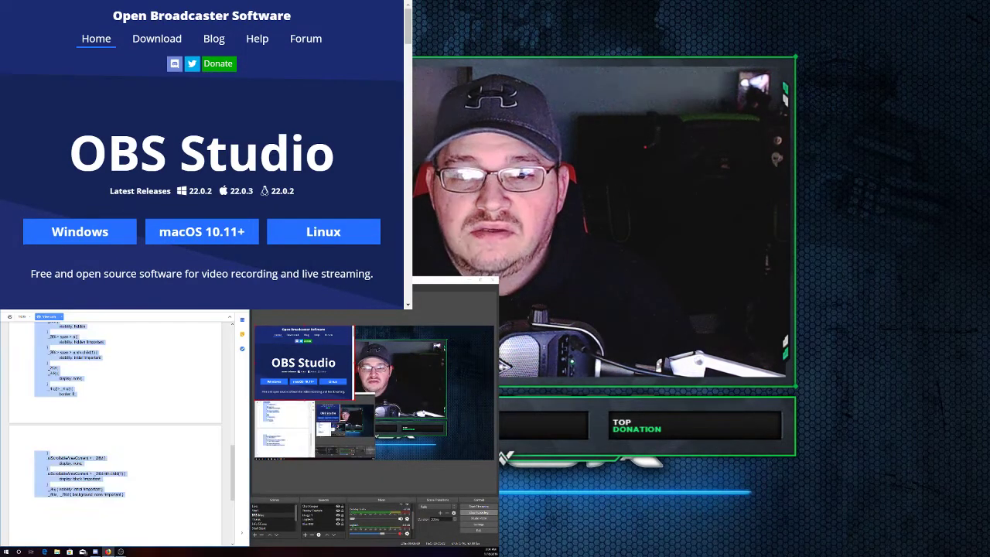
scroll(156, 423, up, 8)
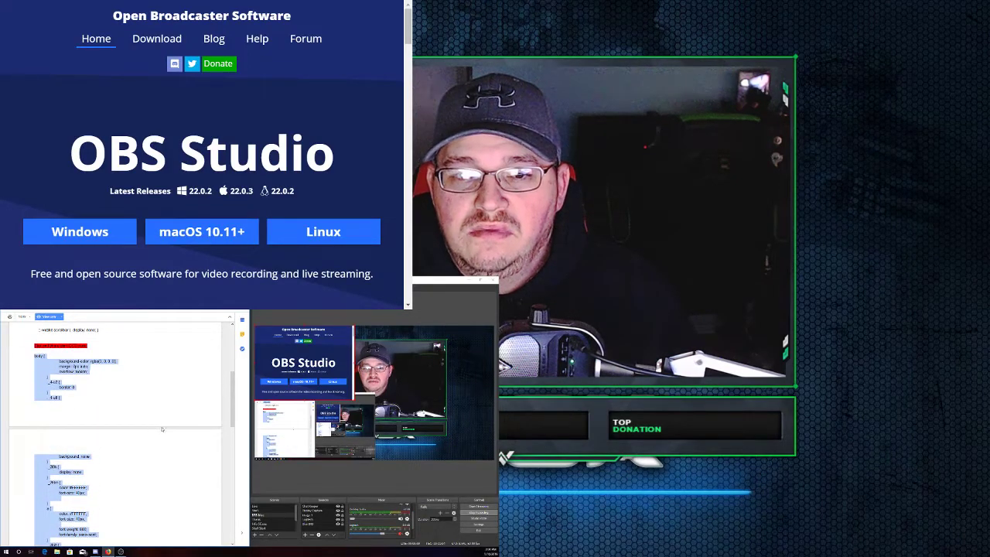
scroll(155, 422, up, 10)
scroll(140, 423, up, 3)
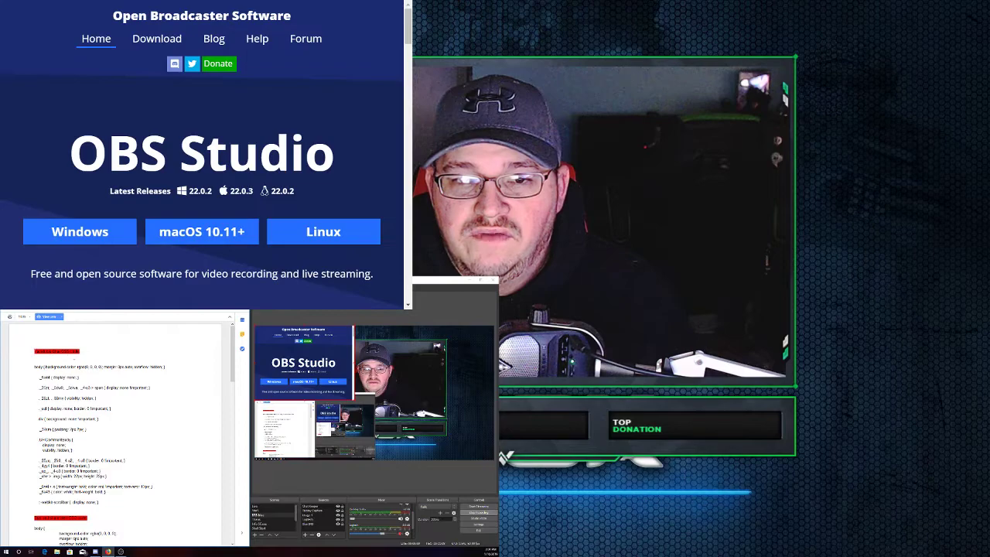
drag(34, 364, 135, 507)
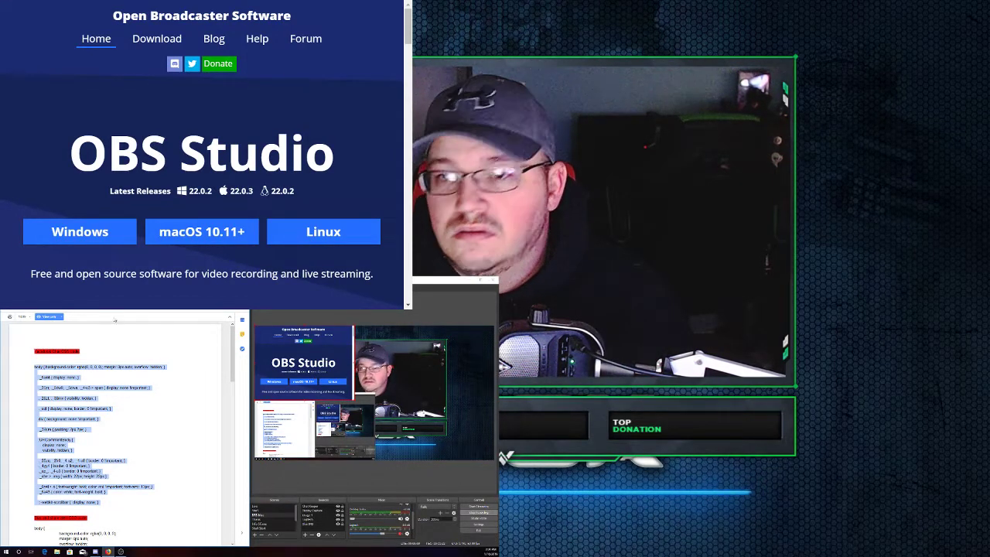
click(105, 281)
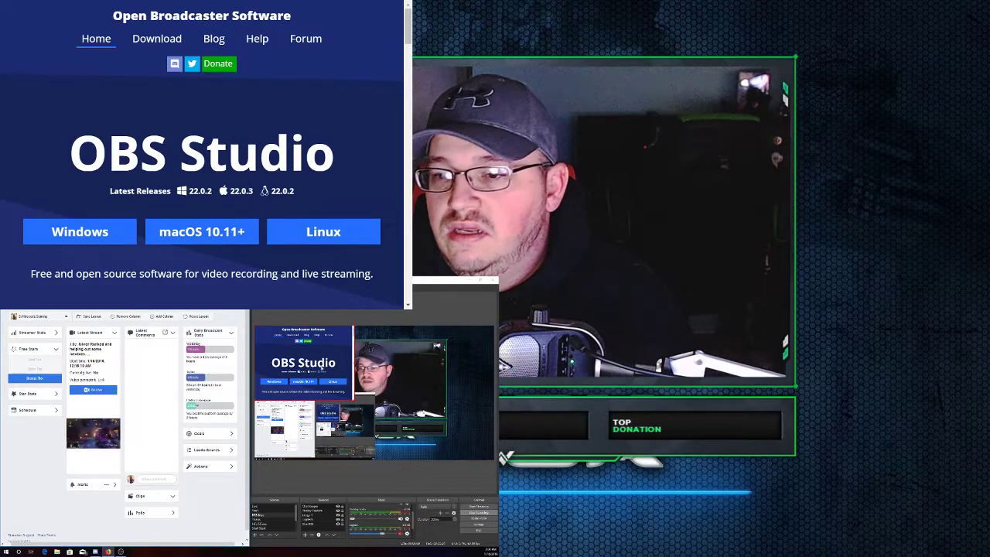
Replace the Chat Keeper source's custom CSS with the copied chat code, and switch to the "Thanks for watching" scene.
double_click(311, 507)
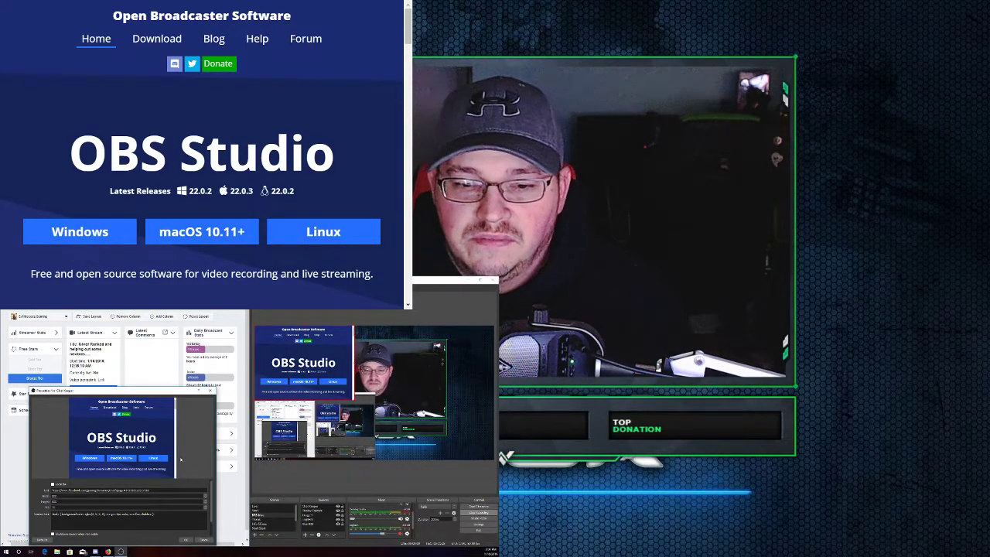
drag(157, 513, 62, 514)
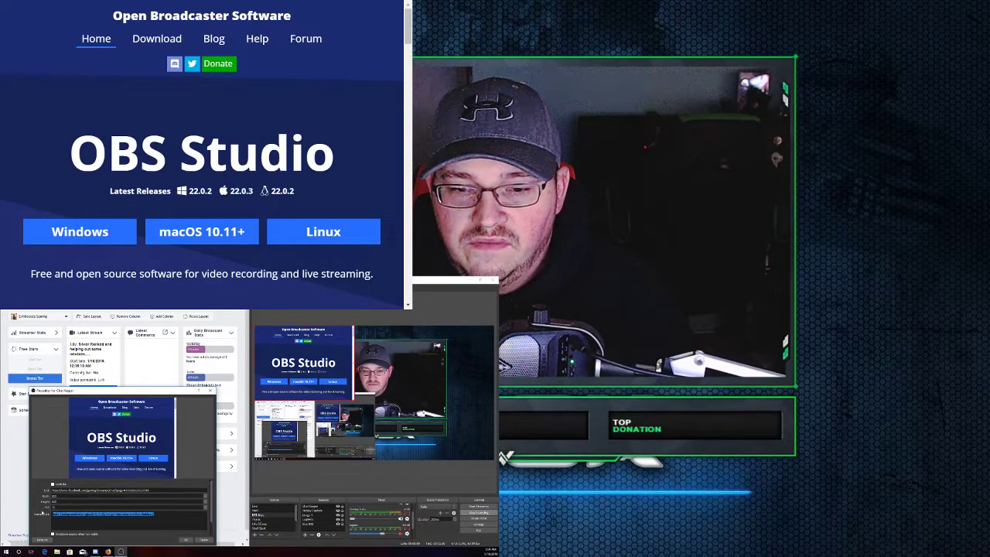
key(BackSpace)
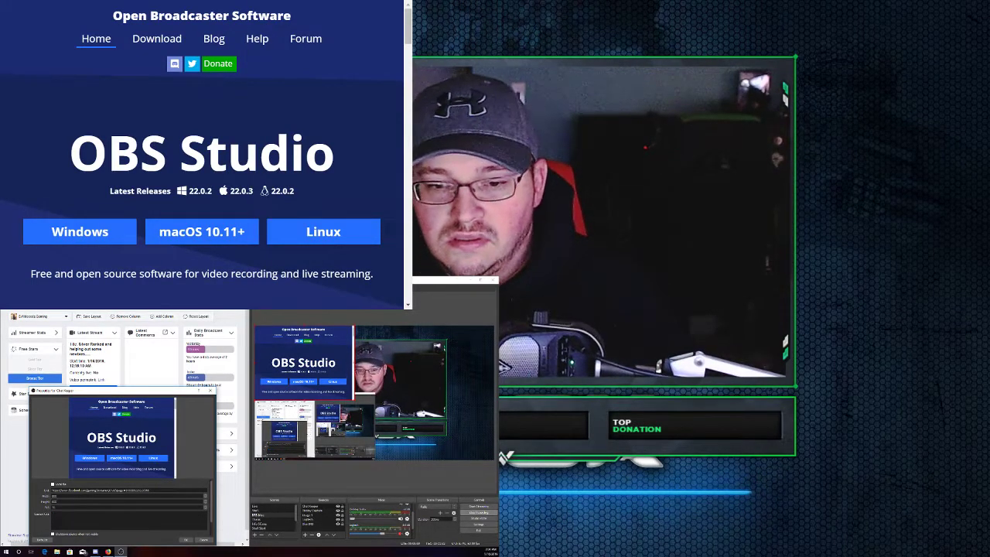
right_click(69, 517)
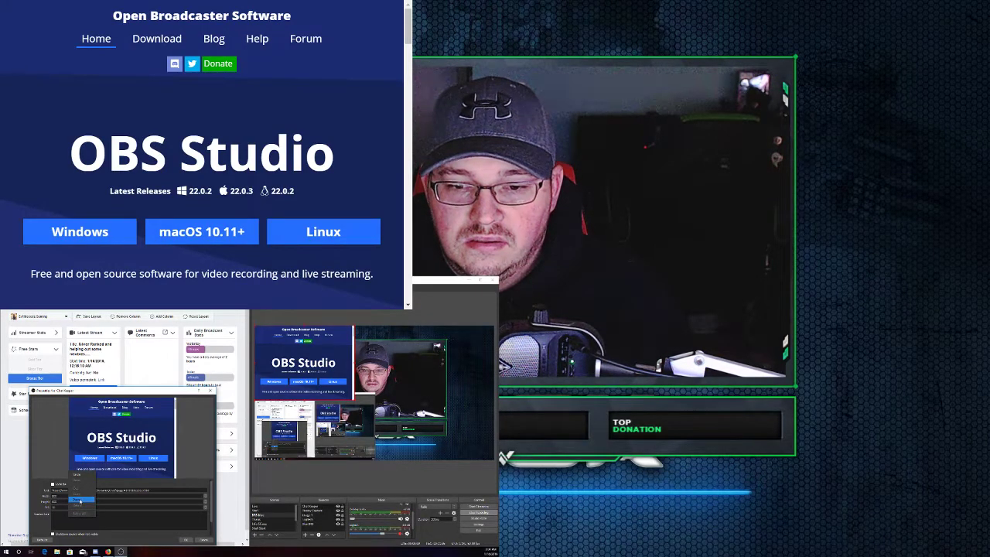
click(79, 503)
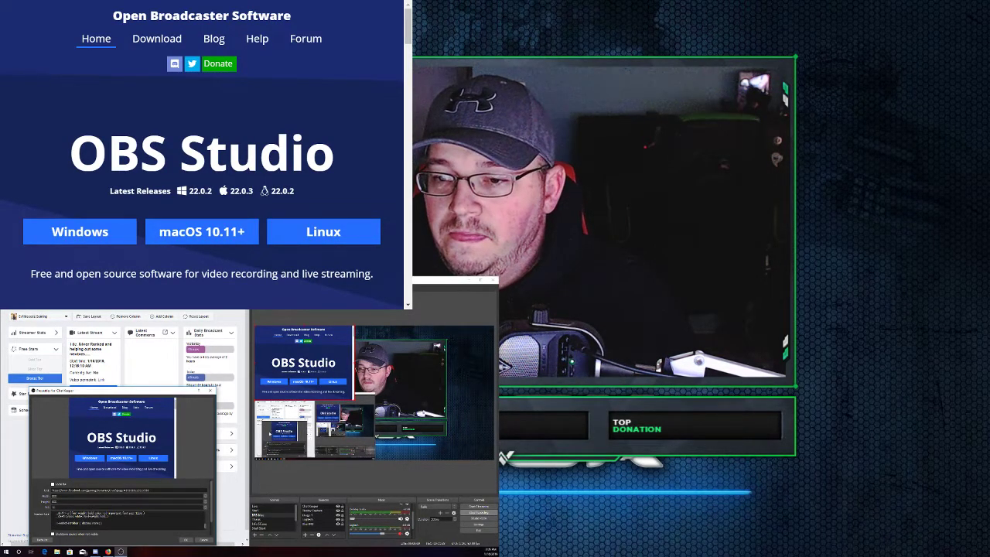
click(187, 540)
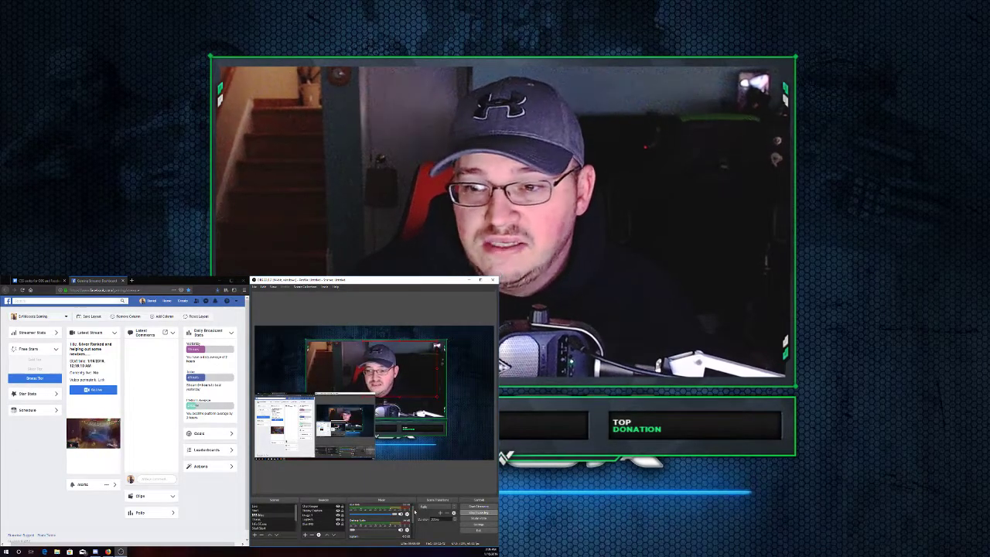
click(271, 524)
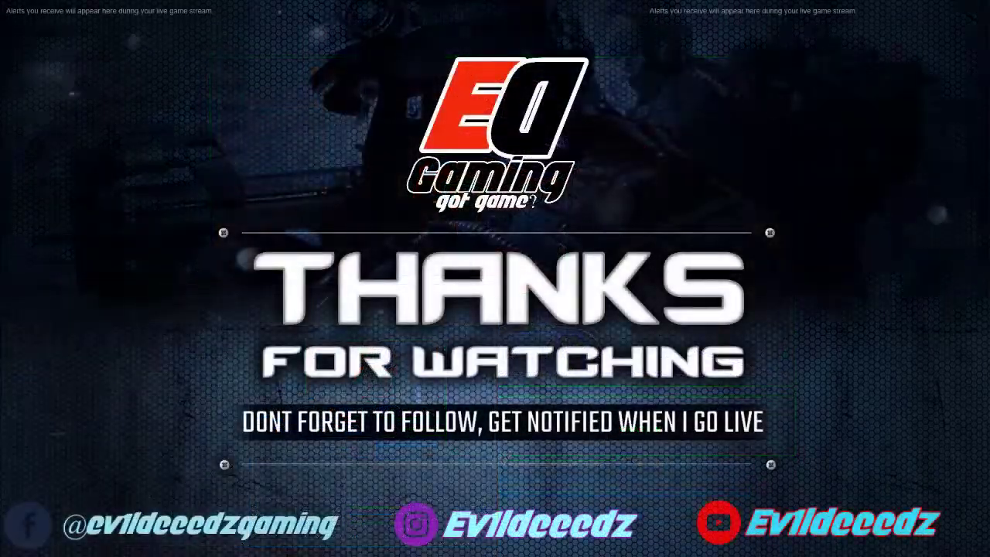